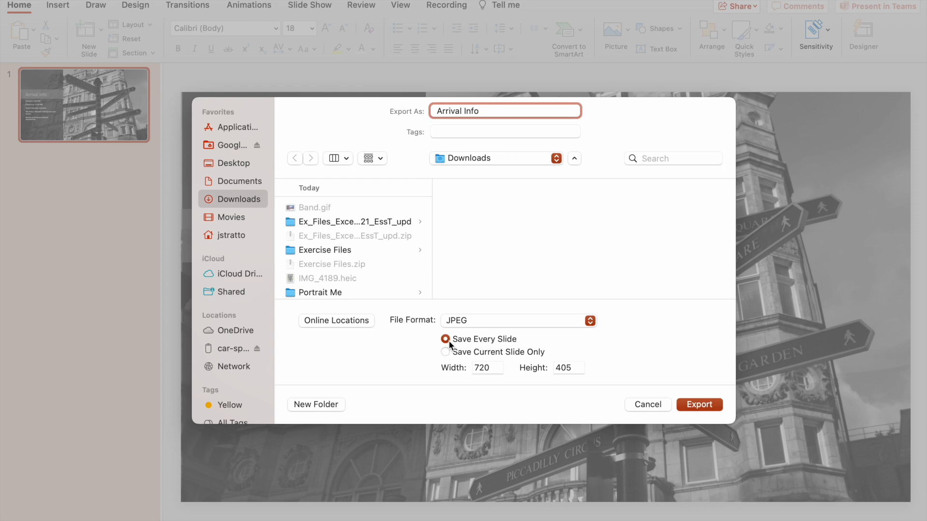
Step: Export only the current slide as a JPEG named Arrival Info to the Downloads folder
left_click(445, 352)
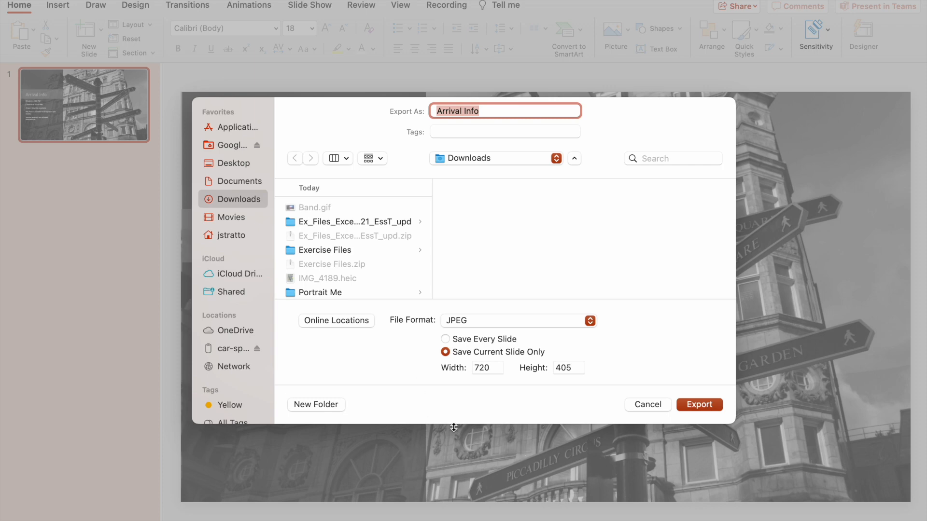
left_click(693, 404)
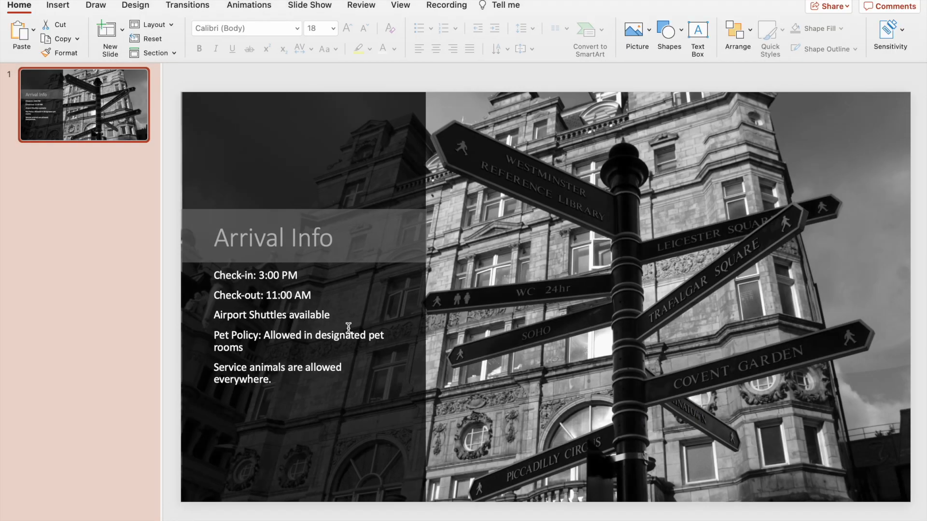
Step: Switch to Finder and preview the exported Arrival Info.jpg among the recent files
left_click(130, 516)
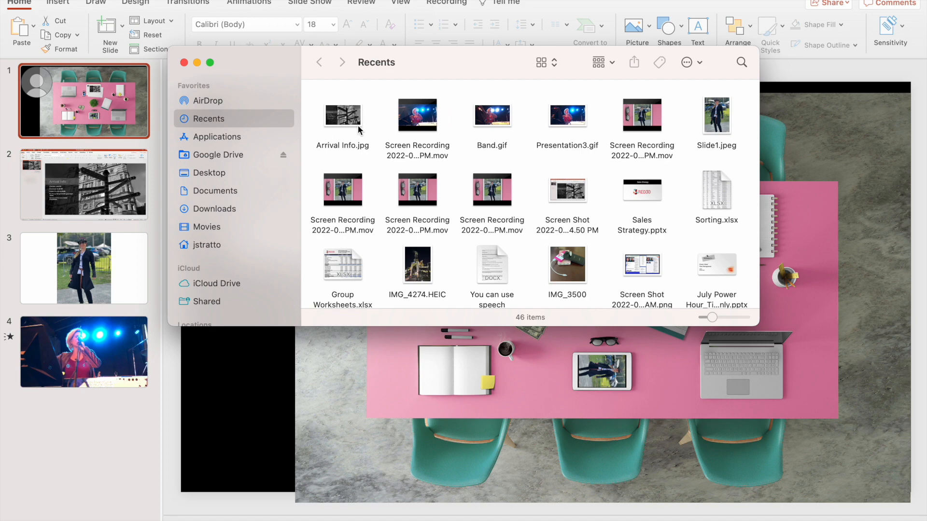
left_click(359, 128)
key("space")
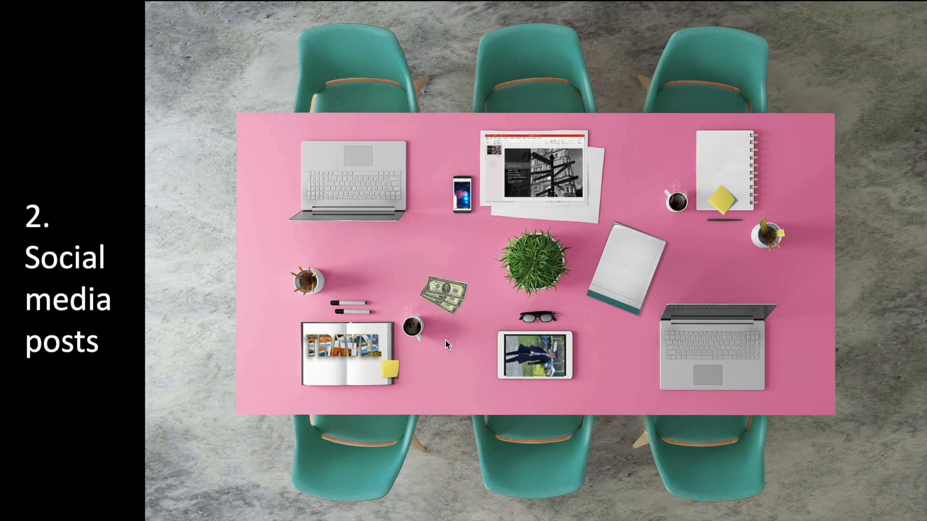
Step: Zoom into the TRAVEL slide from the open notebook in the slide show, and end the show
left_click(335, 351)
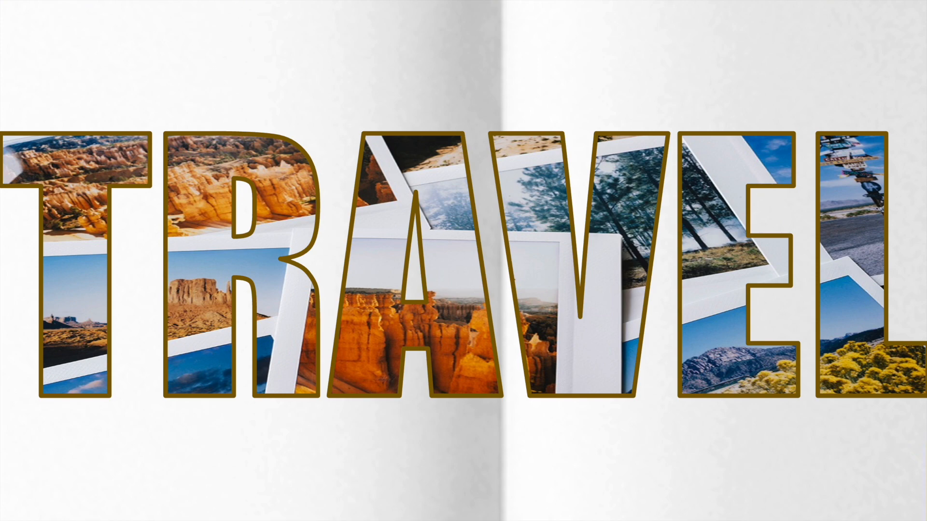
key("Escape")
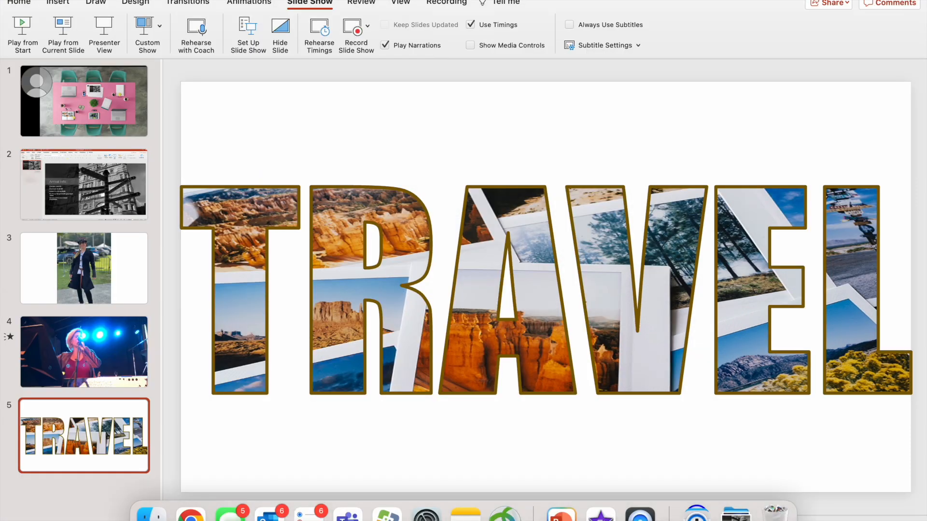
Step: Add a new slide with the Blank layout after the TRAVEL slide
left_click(108, 489)
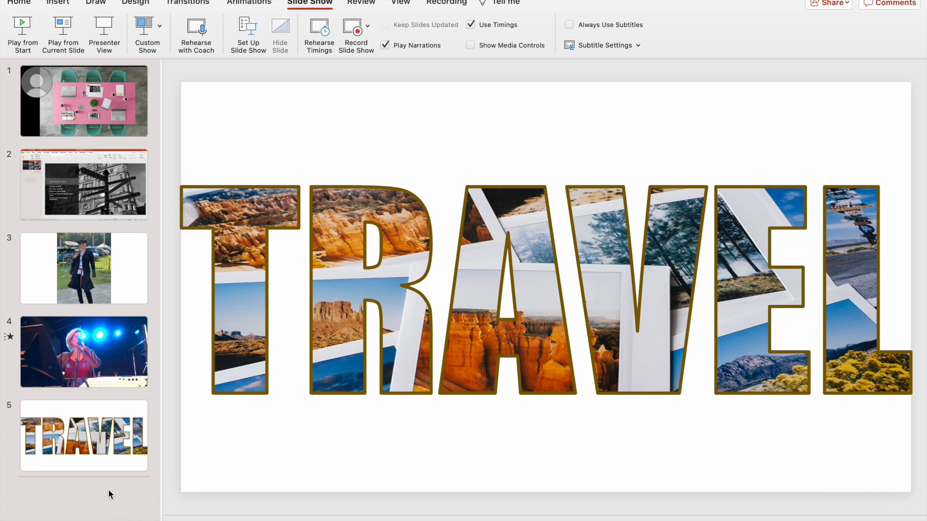
left_click(66, 4)
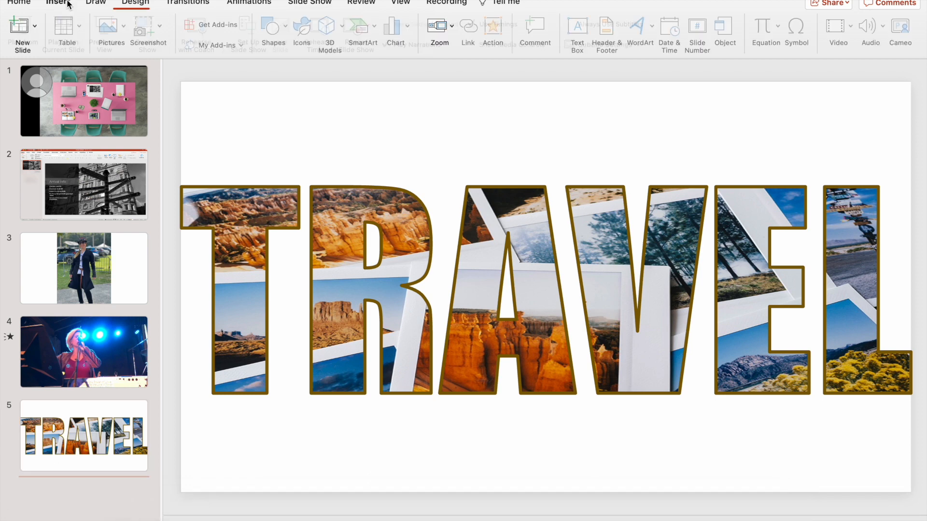
left_click(67, 5)
left_click(67, 4)
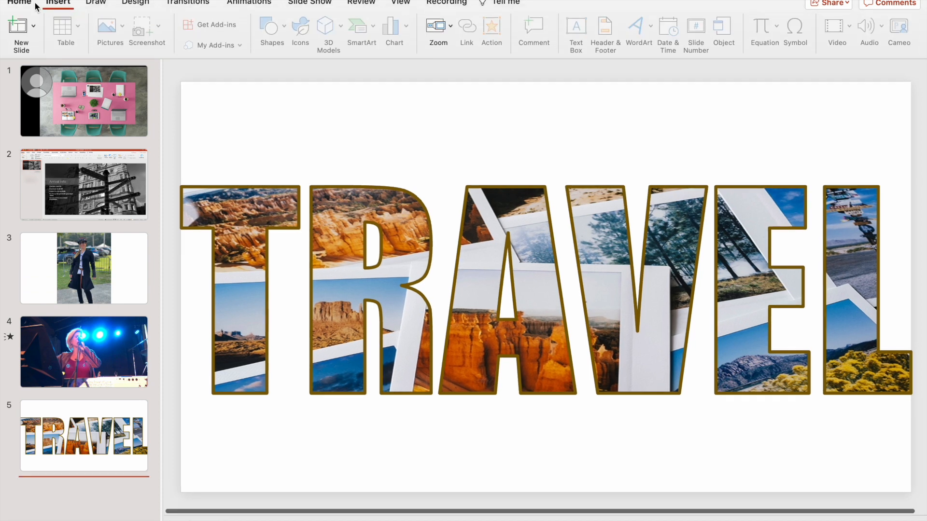
left_click(33, 26)
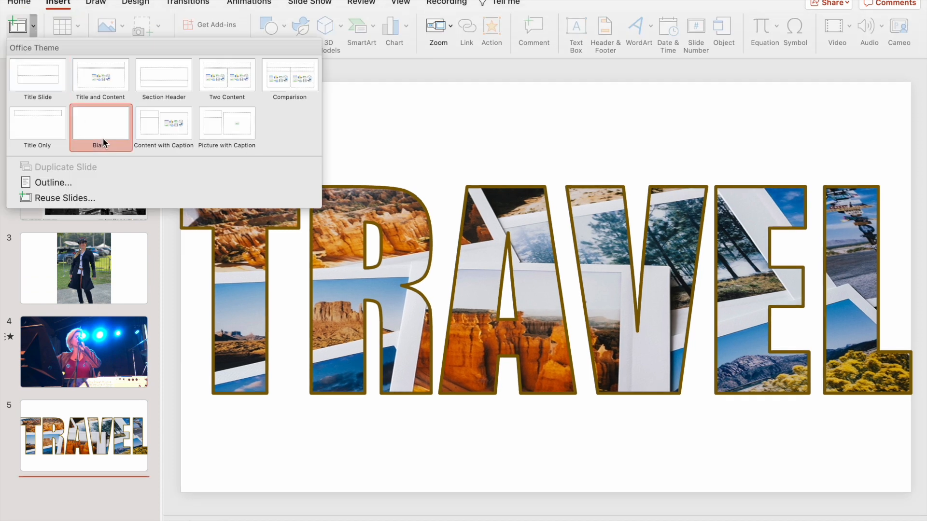
left_click(103, 135)
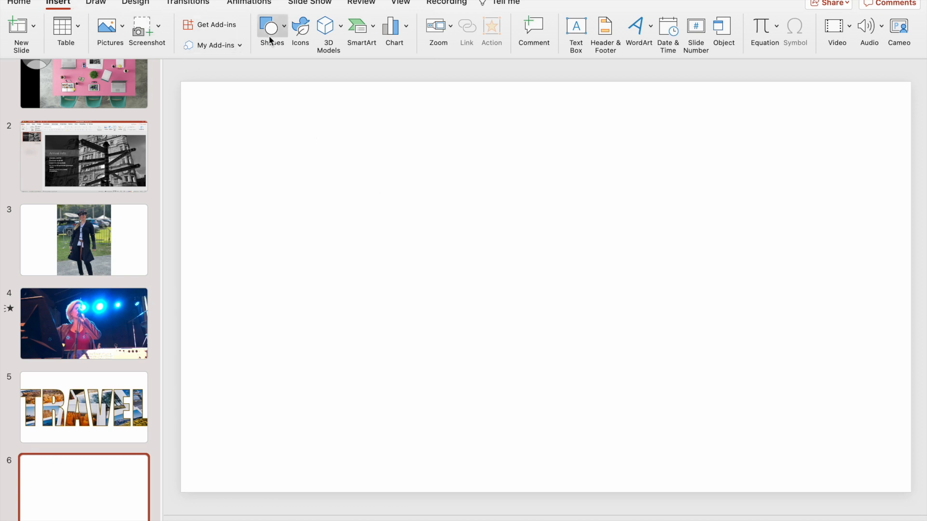
Step: Insert a text box reading TRAVEL on the blank slide and move it near the slide's centre
left_click(577, 26)
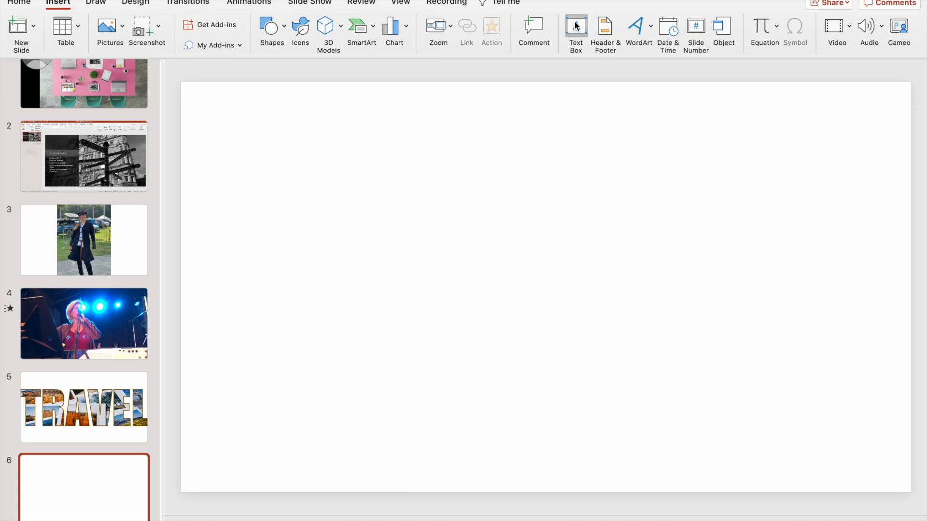
left_click(274, 212)
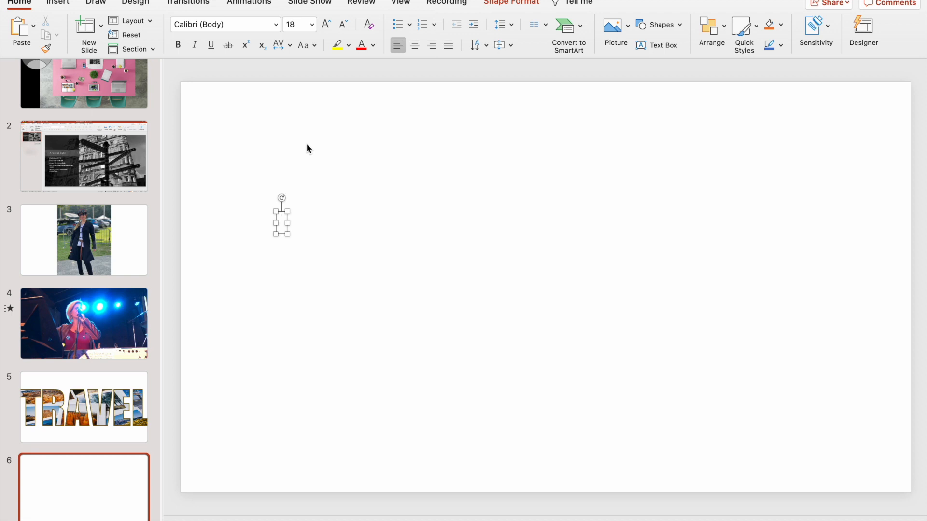
type("TRAVEL")
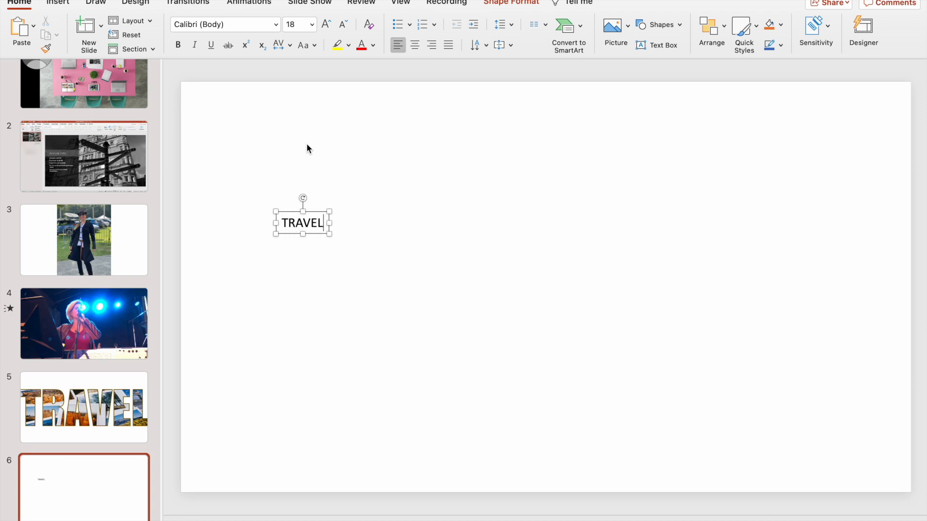
left_click_drag(315, 214, 465, 228)
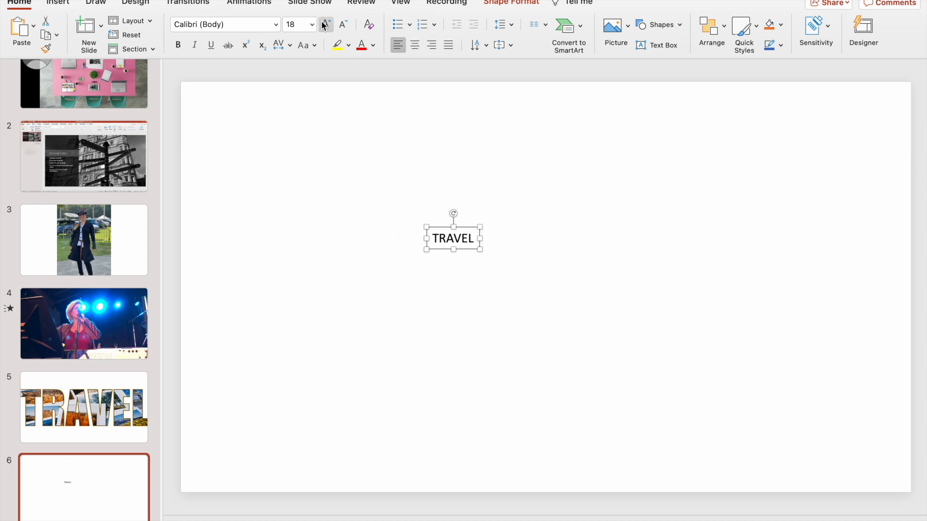
Step: Format the TRAVEL text in Impact, enlarge it to 344 pt and position it to span the slide's width
left_click(276, 25)
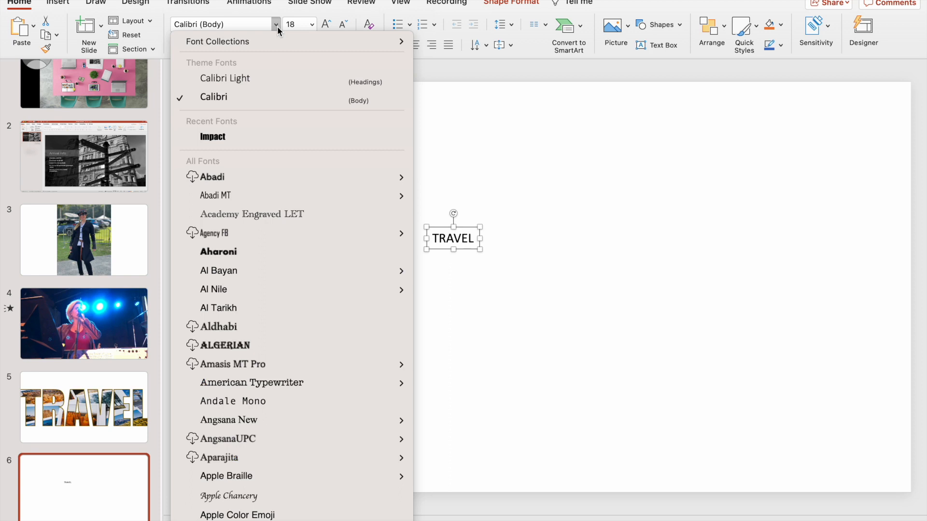
left_click(266, 136)
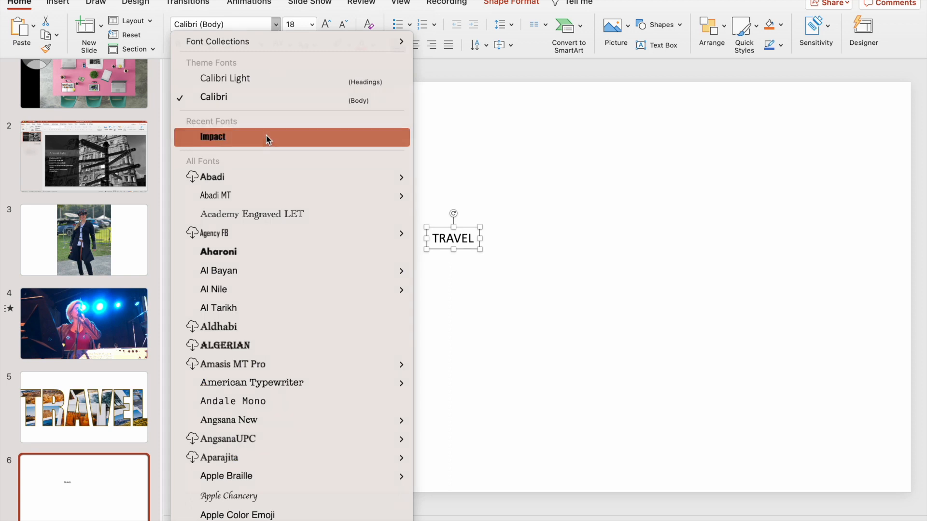
left_click(326, 25)
left_click(326, 25)
left_click(327, 25)
left_click(326, 26)
left_click(326, 25)
left_click(327, 25)
left_click(326, 25)
left_click(326, 26)
left_click(326, 25)
left_click(327, 25)
left_click(327, 25)
left_click(326, 25)
left_click(326, 25)
left_click(326, 25)
left_click(327, 25)
left_click(327, 25)
left_click(326, 25)
left_click(325, 25)
left_click(324, 25)
left_click(324, 25)
left_click(325, 25)
left_click(324, 25)
left_click(325, 25)
left_click(324, 25)
left_click(324, 25)
left_click(324, 25)
left_click_drag(522, 231, 249, 109)
left_click(344, 26)
left_click(344, 25)
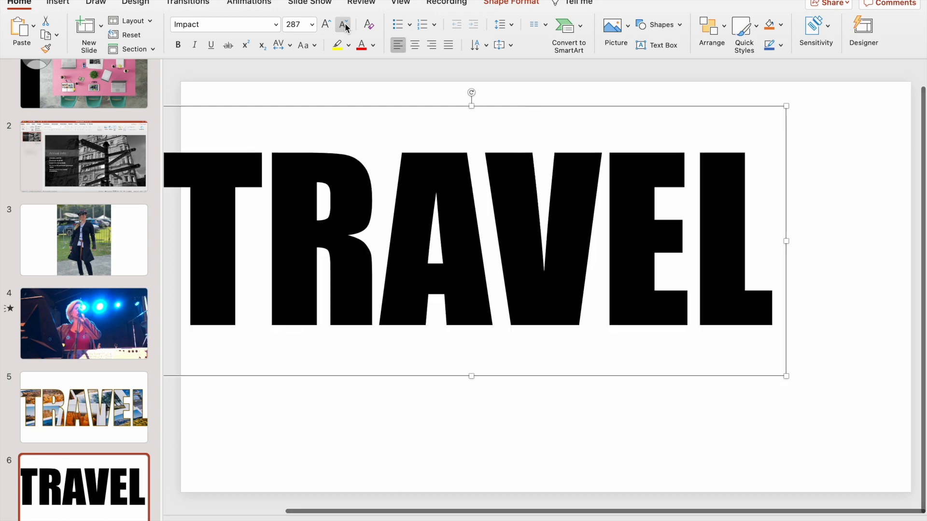
left_click(327, 27)
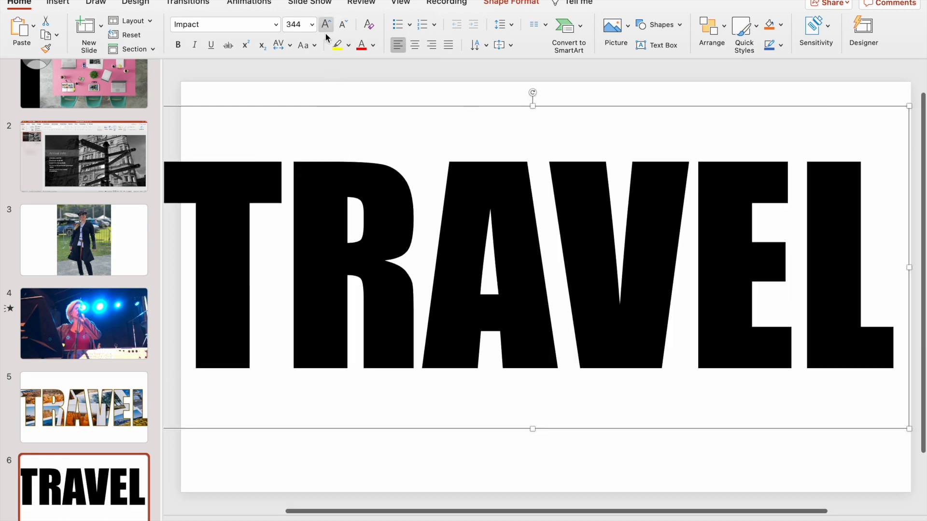
left_click_drag(354, 106, 371, 110)
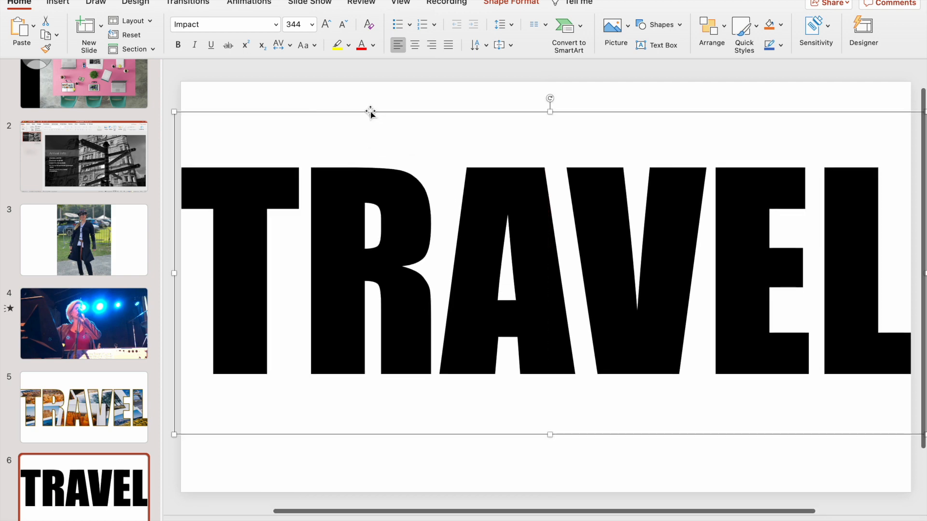
left_click(519, 5)
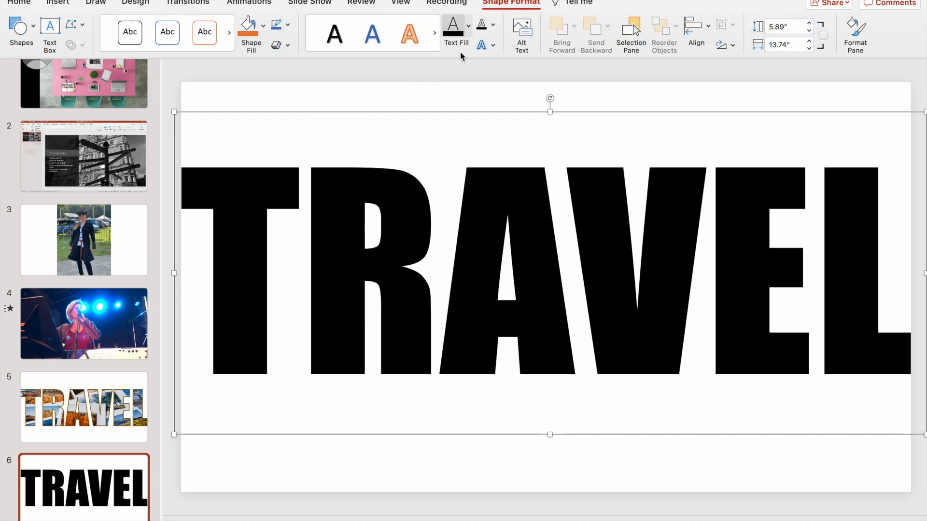
left_click(469, 32)
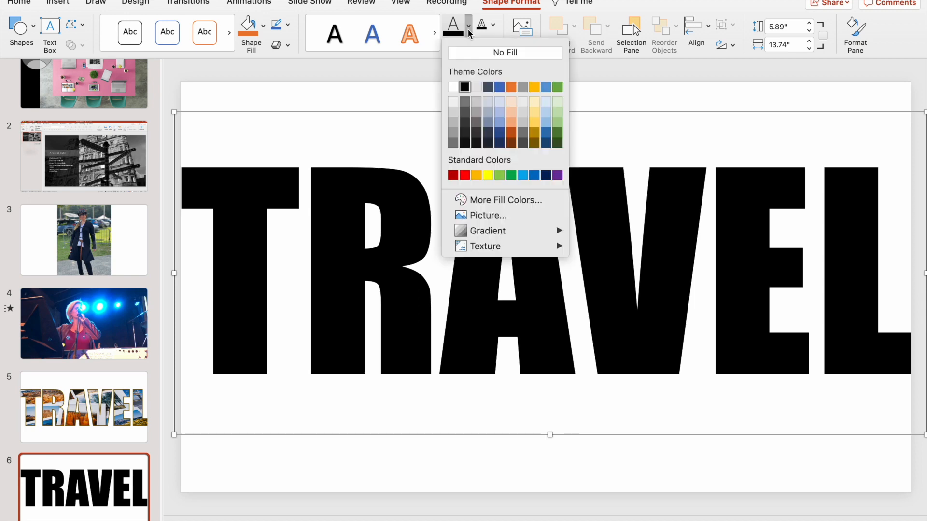
left_click(479, 215)
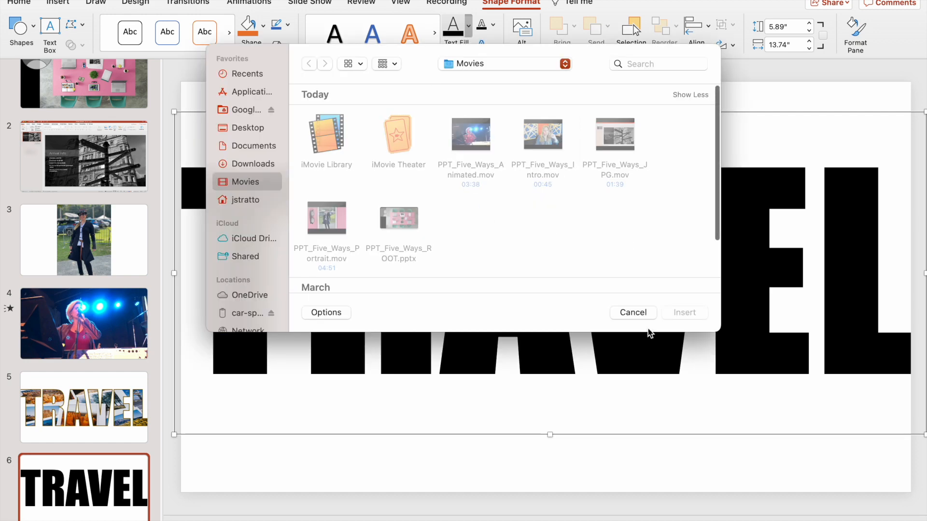
left_click(633, 313)
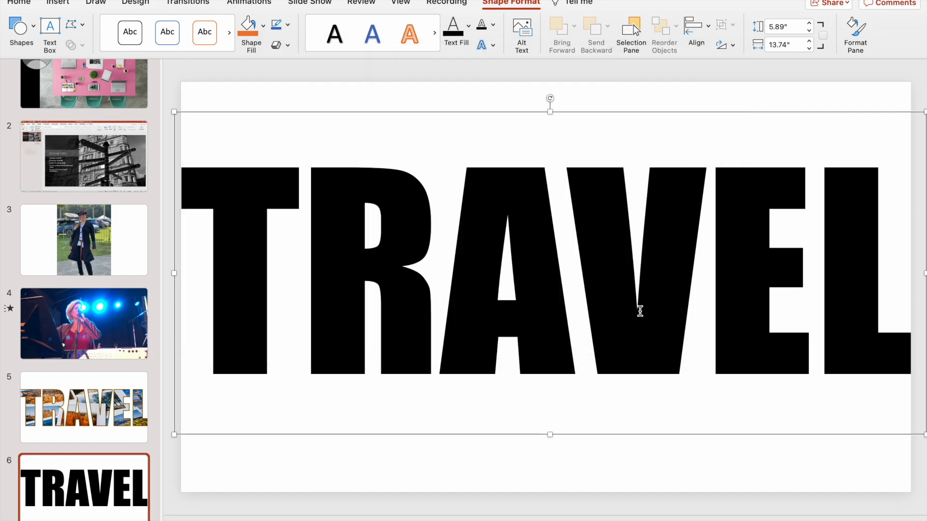
left_click(470, 28)
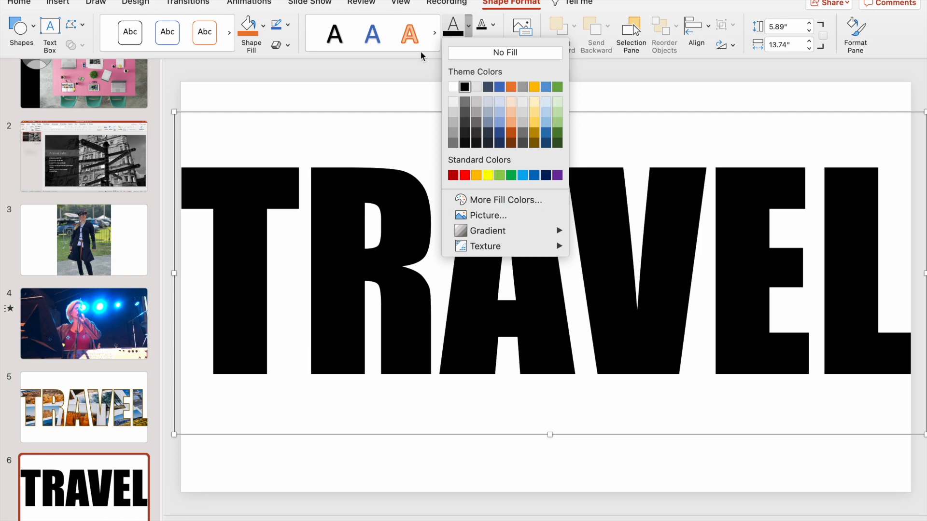
left_click(423, 73)
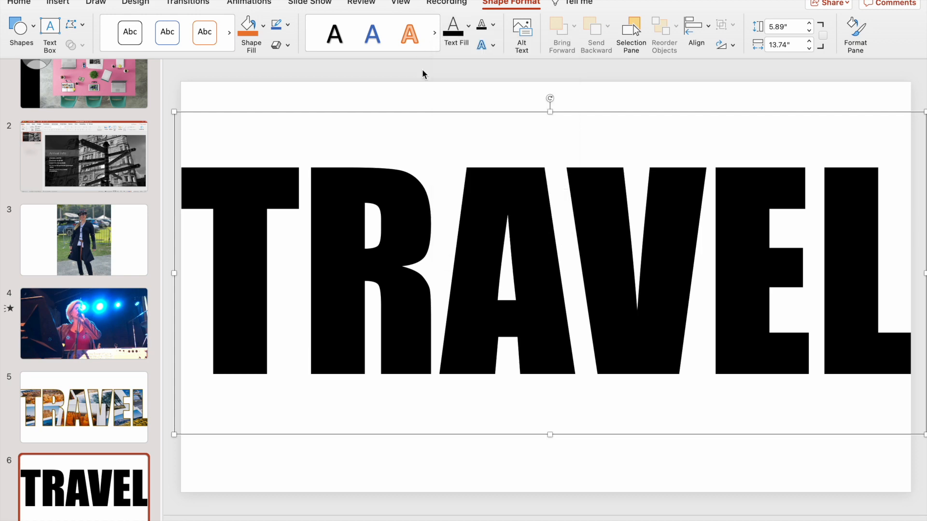
Step: Insert the stock image showing a collage of printed landscape photos onto the TRAVEL text slide
left_click(60, 4)
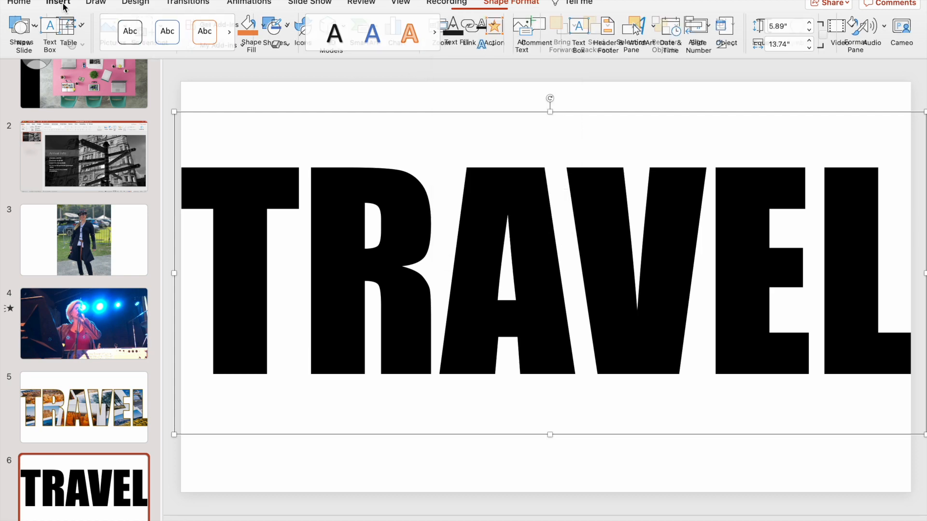
left_click(109, 28)
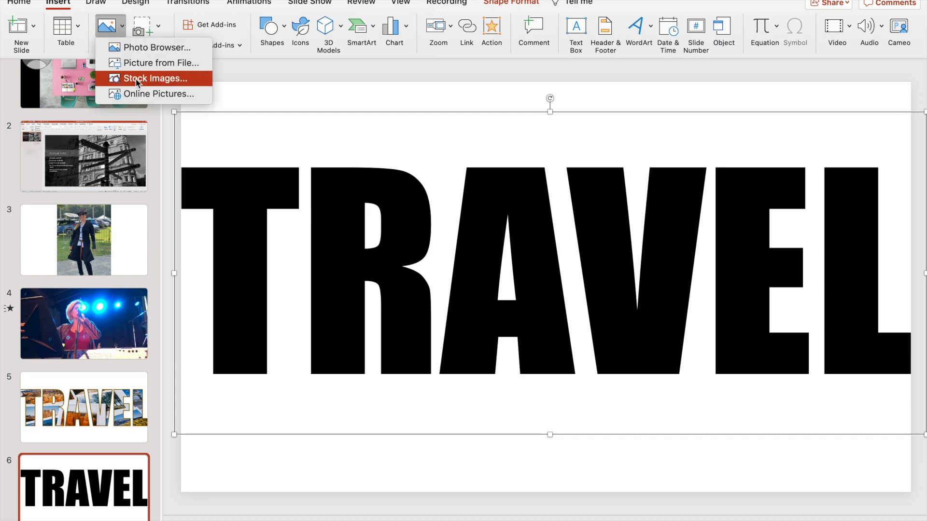
left_click(138, 79)
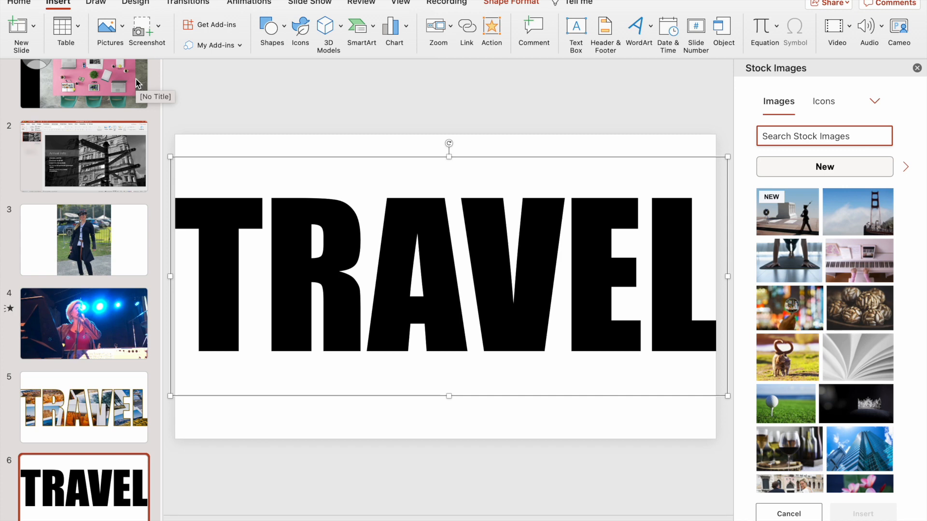
scroll(851, 360, "down", 5)
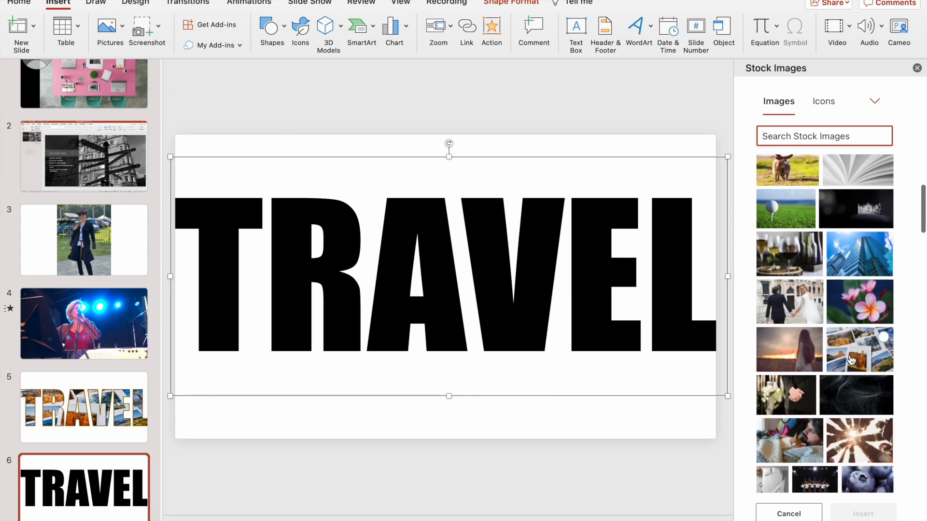
left_click(852, 357)
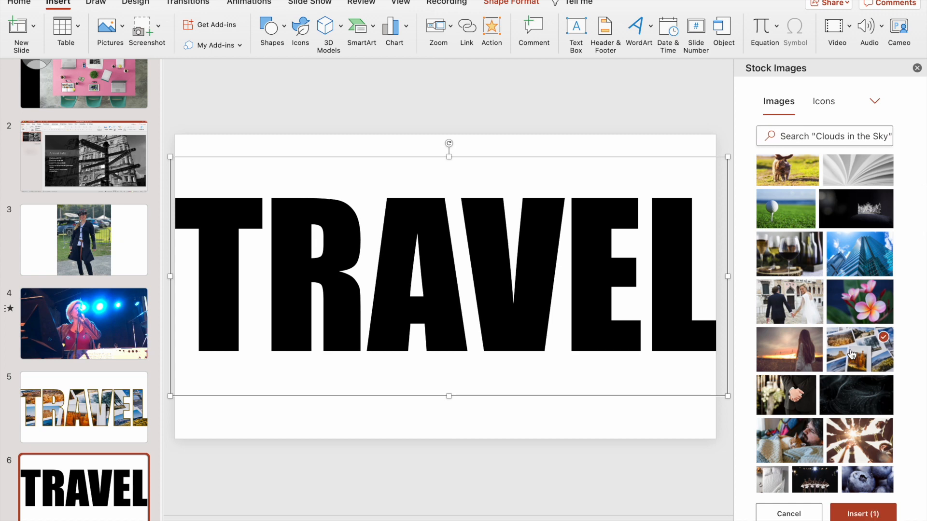
left_click(867, 515)
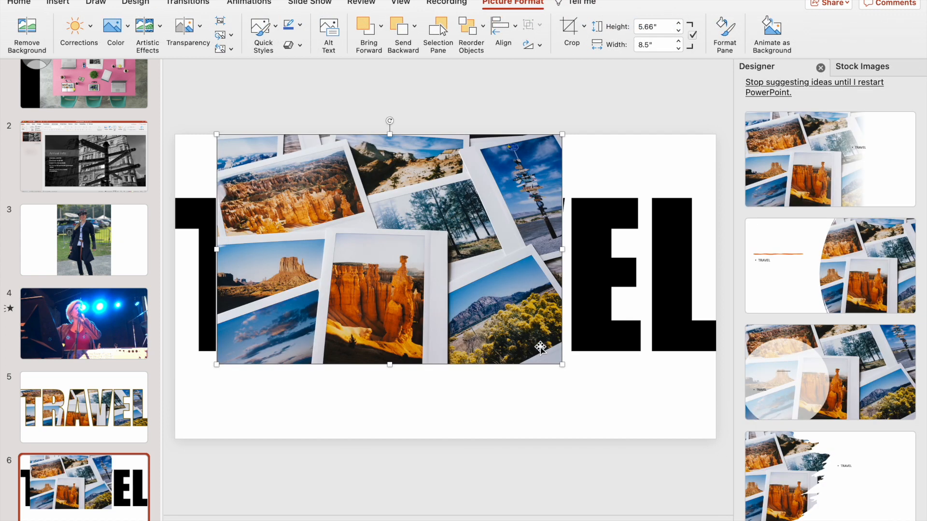
Step: Copy the inserted photo collage to the clipboard and close the Designer and Stock Images panes
right_click(452, 246)
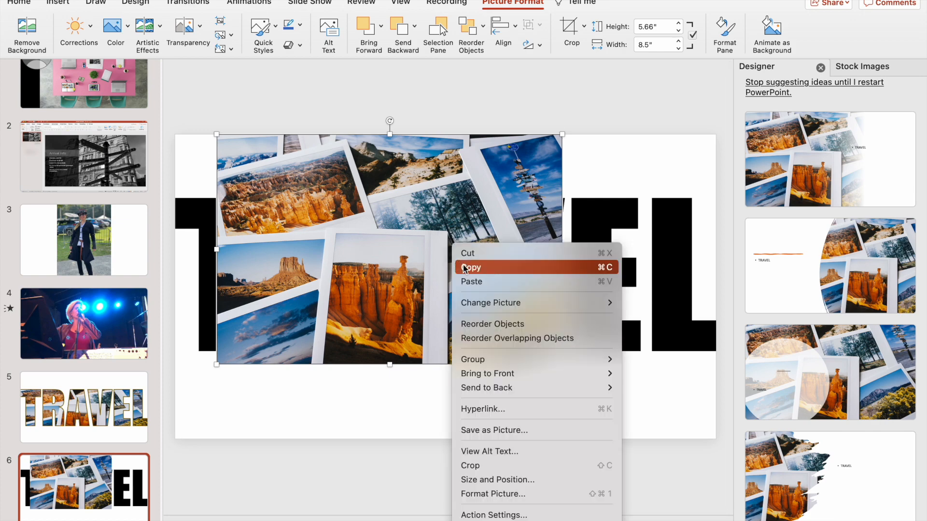
left_click(464, 268)
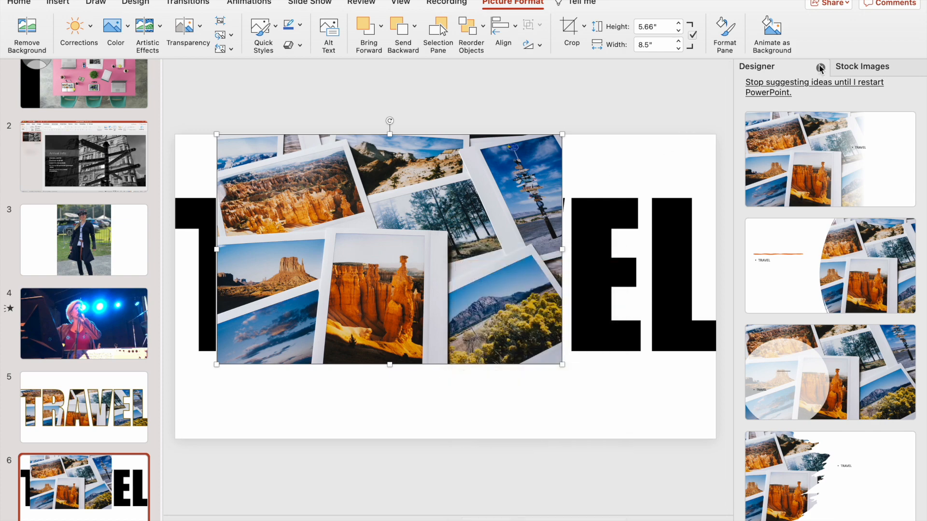
left_click(820, 67)
left_click(909, 68)
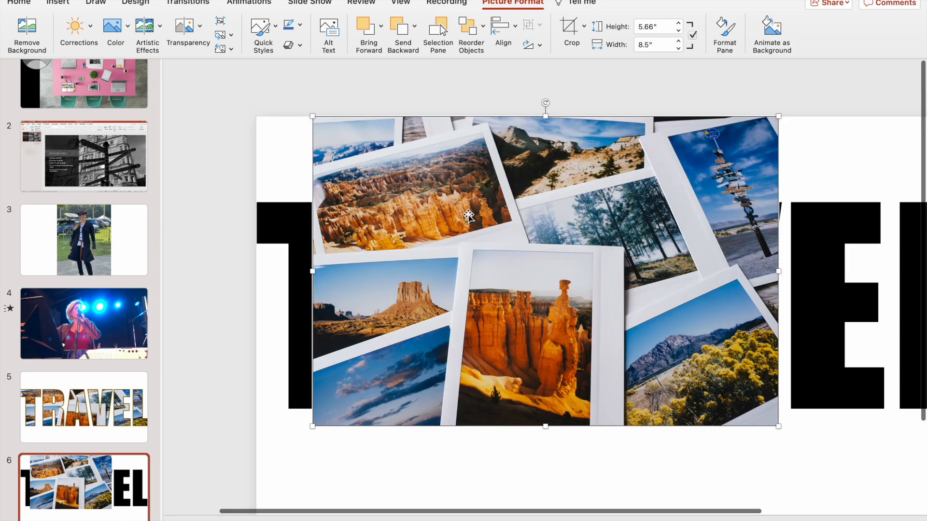
Step: Delete the inserted photo collage from the slide and select the TRAVEL text for formatting
key("Delete")
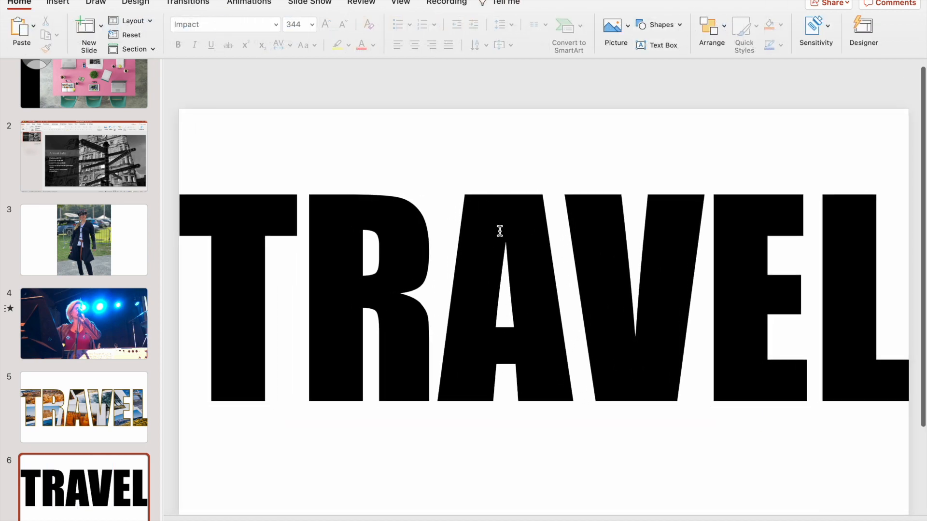
left_click(499, 230)
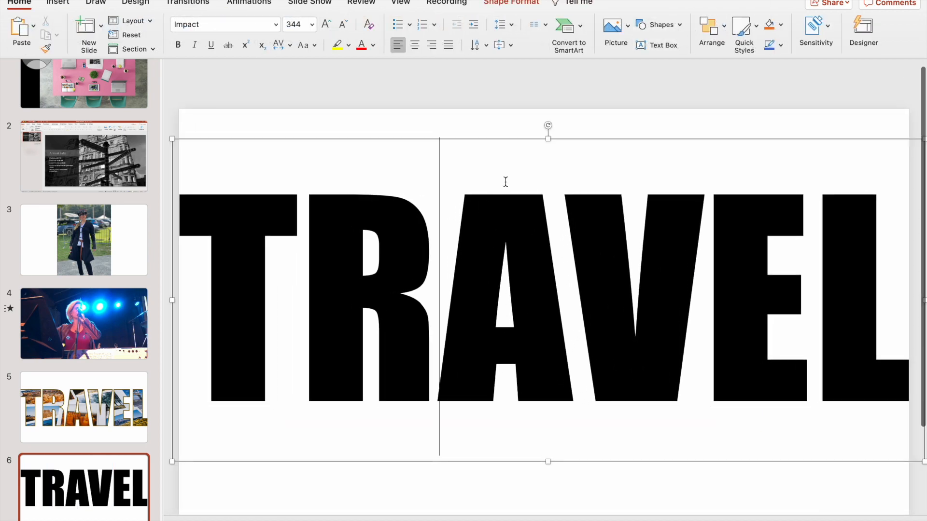
left_click(512, 2)
left_click(468, 25)
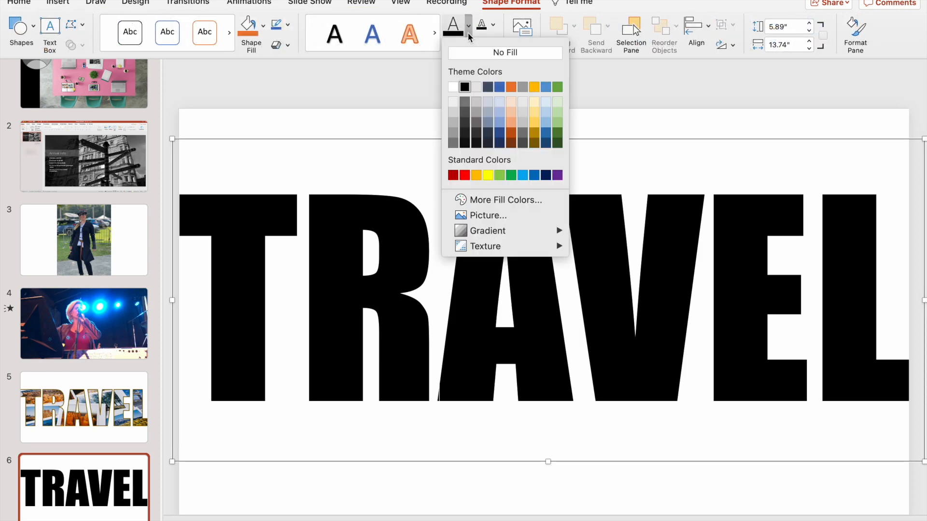
left_click(482, 219)
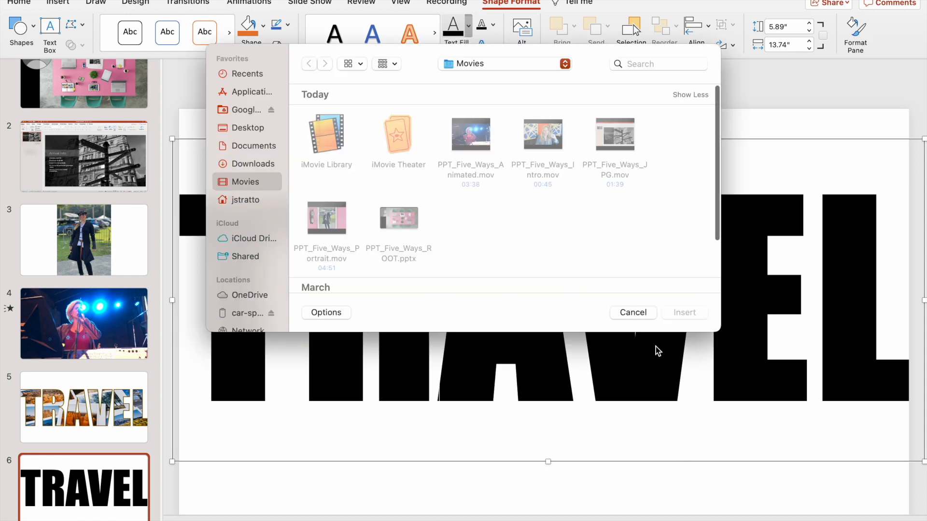
left_click(632, 313)
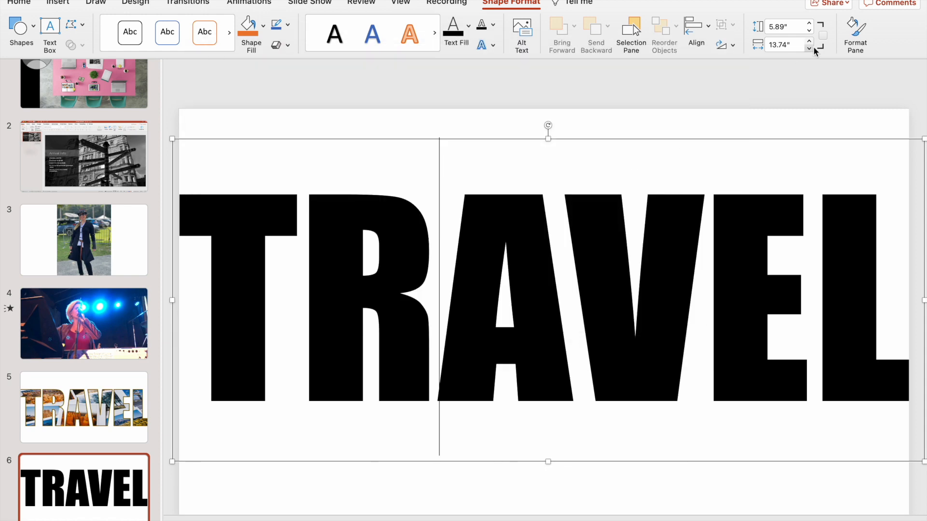
Step: Fill the TRAVEL lettering with the copied photo collage as a picture text fill
left_click(860, 30)
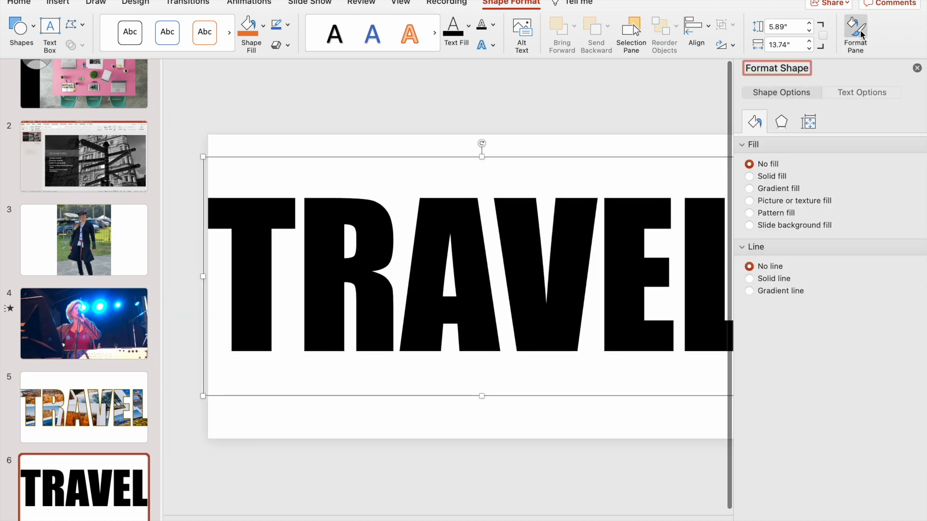
left_click(870, 91)
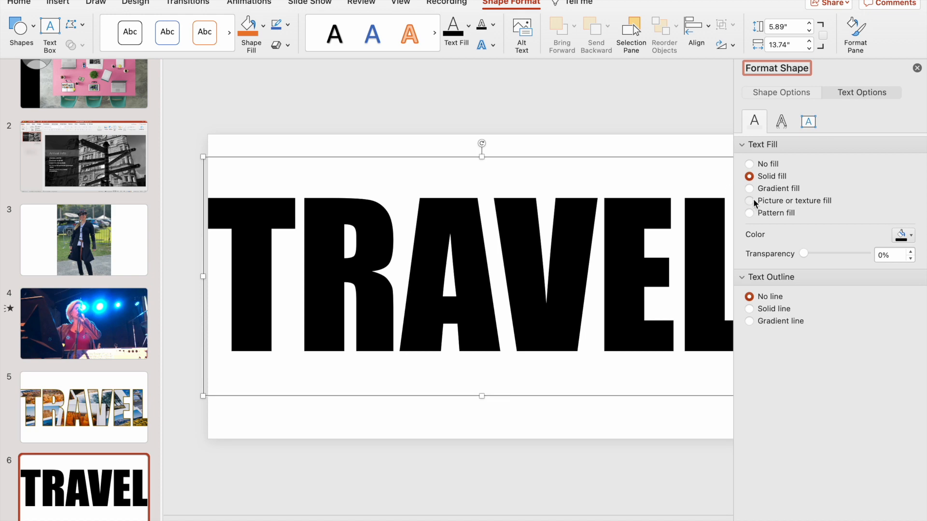
left_click(750, 200)
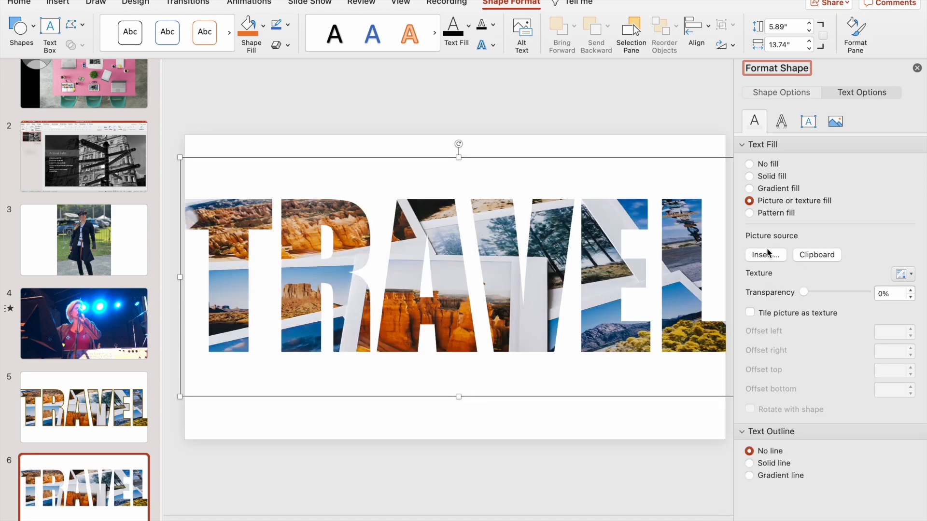
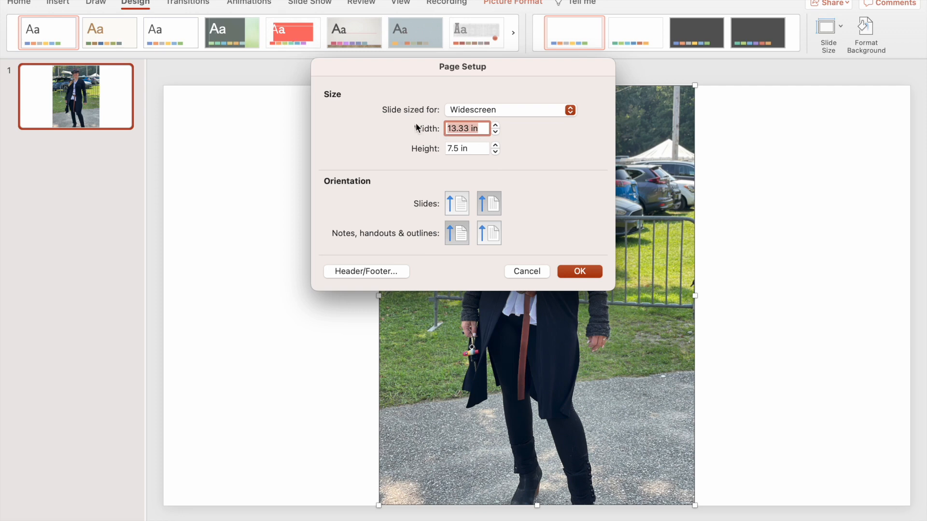
Step: Set the portrait presentation's slide size to 5 in wide by 7 in high
type("5")
key("Tab")
type("7")
left_click(563, 272)
left_click(430, 240)
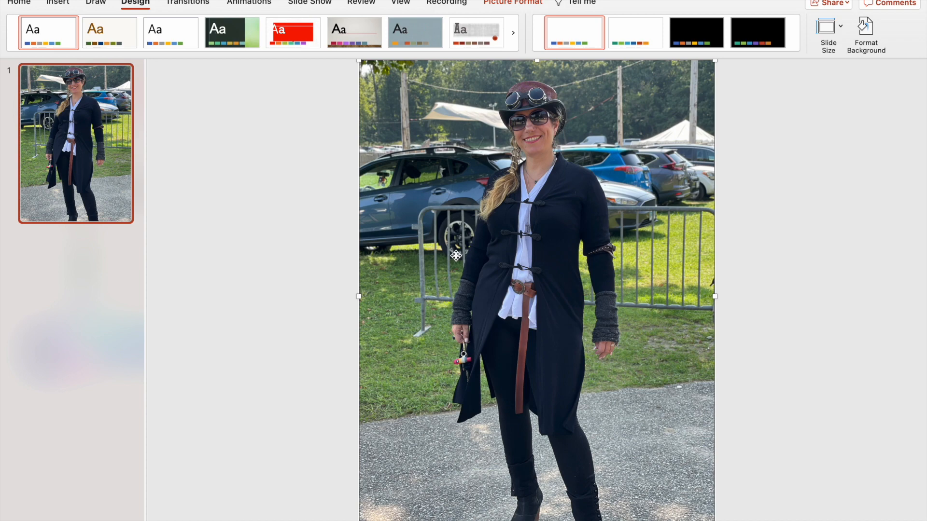
Step: Reposition the portrait photo so that it covers the whole slide
key("Right")
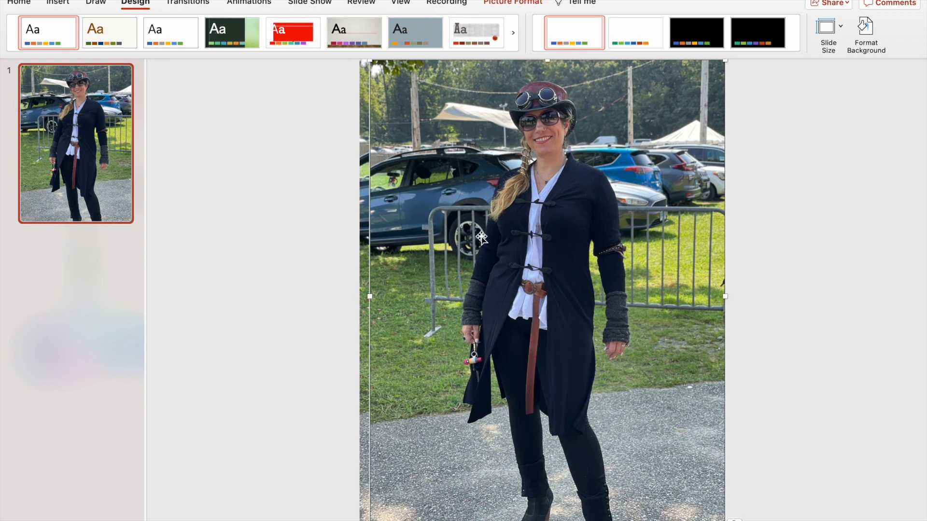
mouse_move(483, 238)
left_mouse_down()
mouse_move(688, 232)
mouse_move(474, 230)
left_mouse_up()
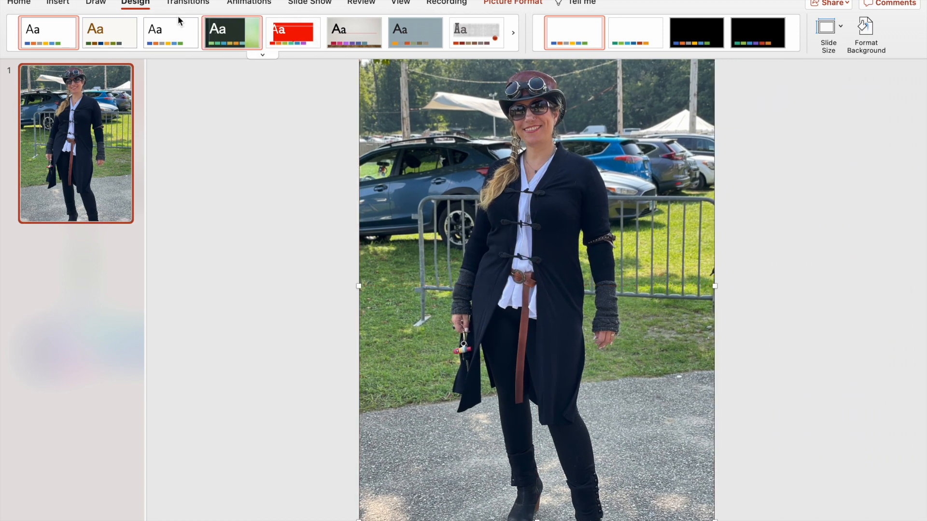
Step: Blur the portrait photo with the strongest Soften picture correction
left_click(69, 4)
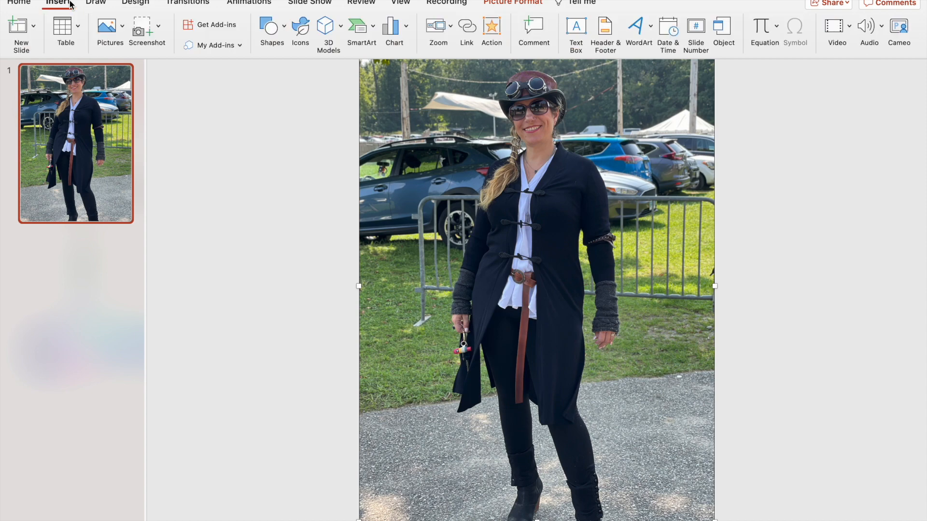
left_click(500, 3)
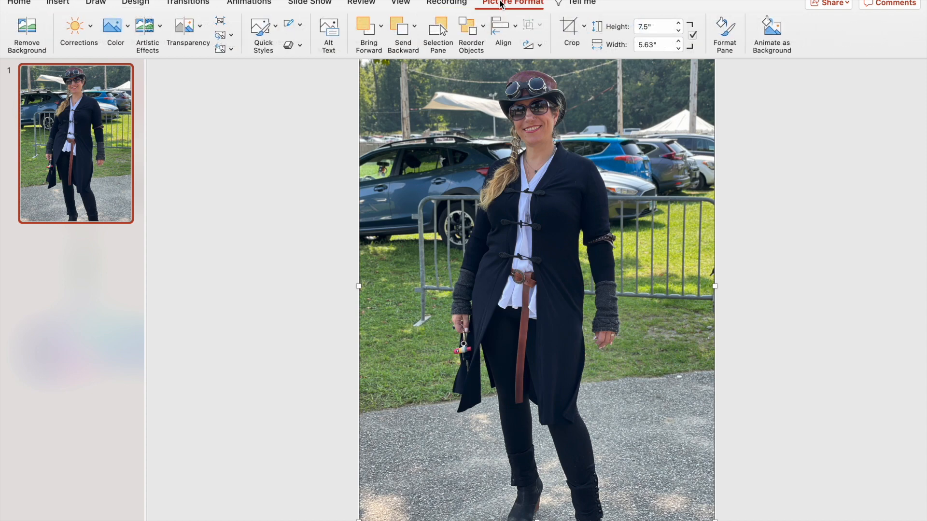
left_click(89, 30)
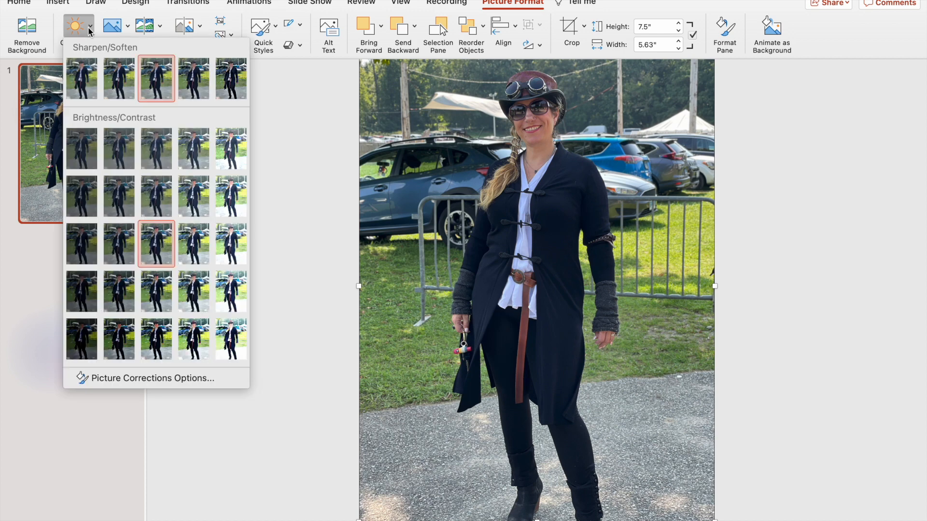
left_click(80, 75)
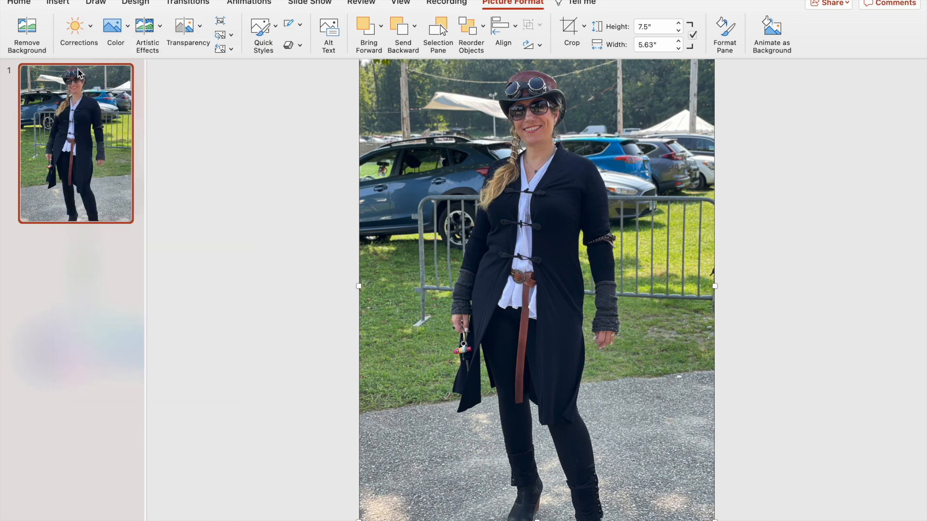
left_click(90, 32)
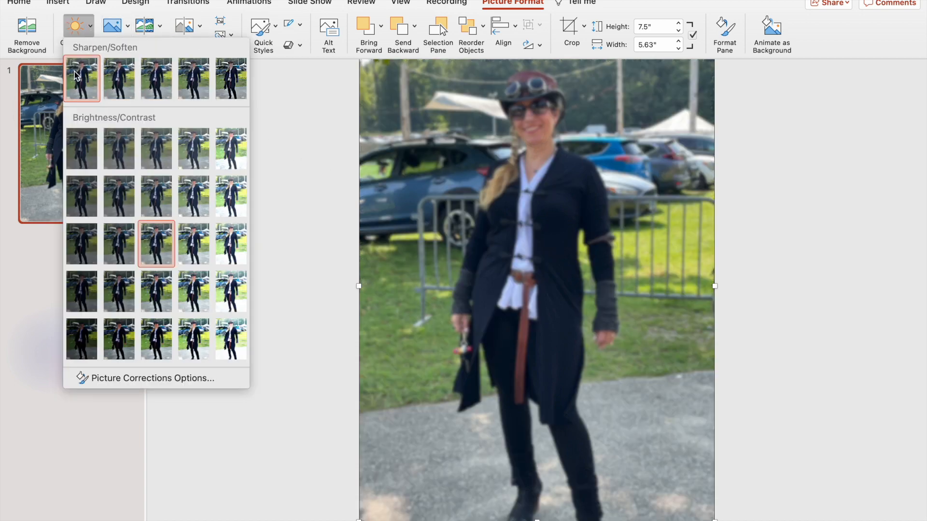
left_click(426, 198)
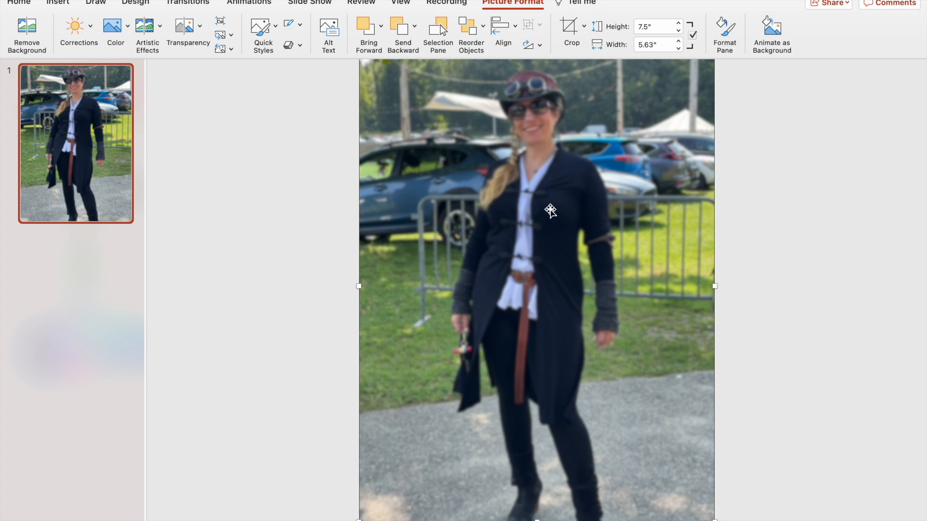
Step: Send the blurred portrait photo to the back of the slide
right_click(550, 210)
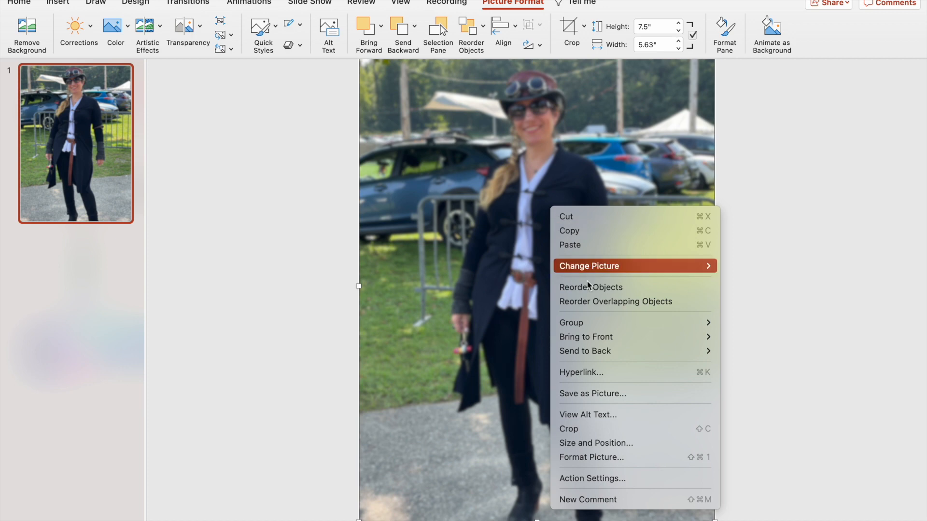
mouse_move(609, 337)
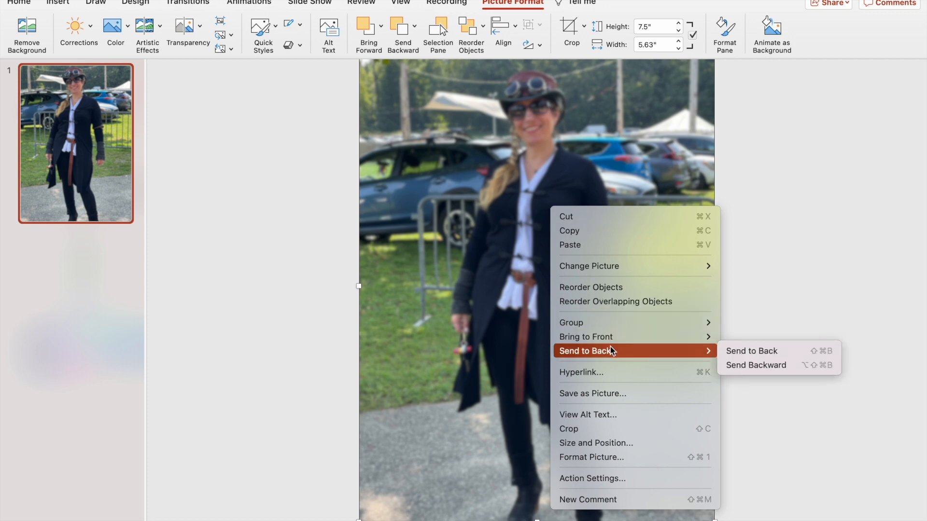
left_click(736, 351)
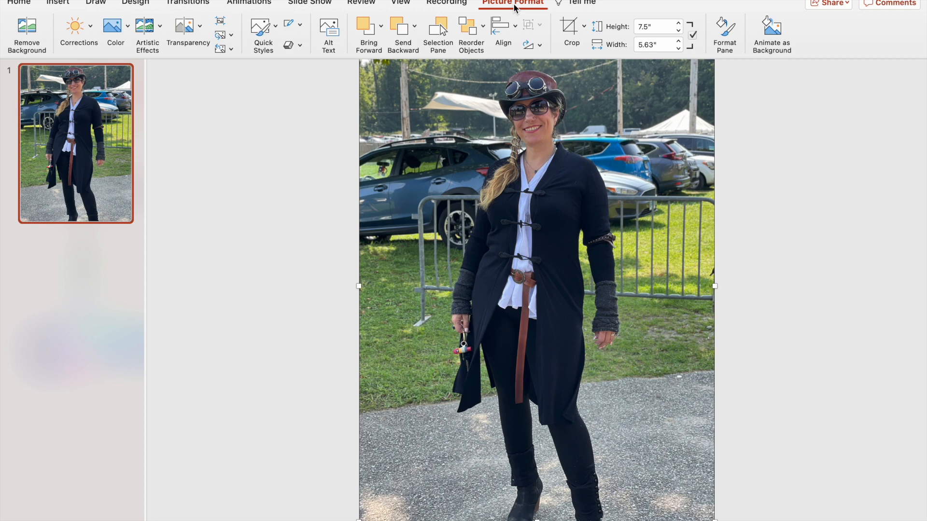
Step: Start background removal on the sharp portrait copy and mark the woman's hat, coat, hand and boots as areas to keep
left_click(26, 29)
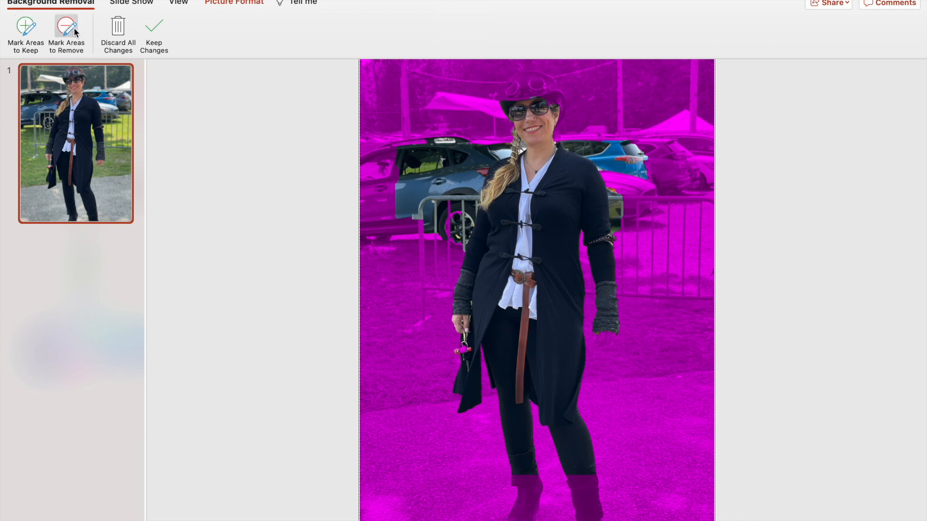
left_click(22, 29)
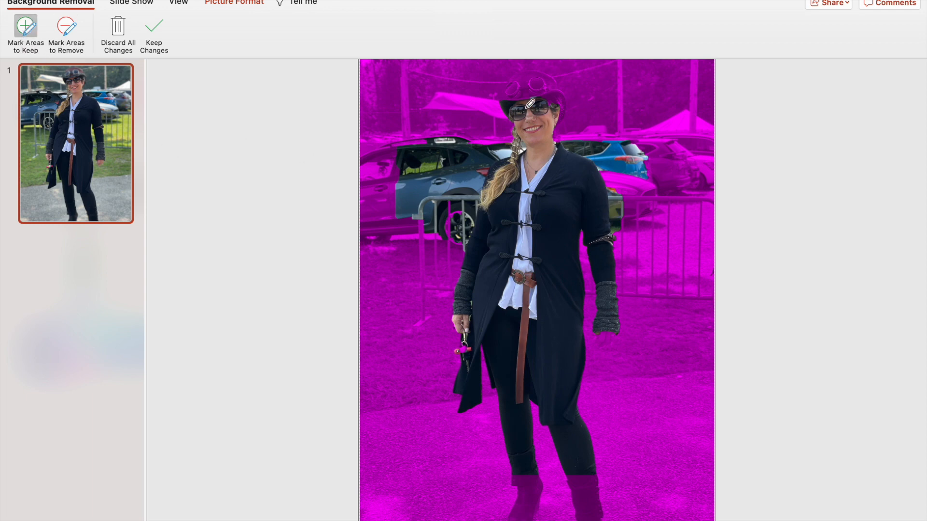
left_click_drag(520, 75, 534, 86)
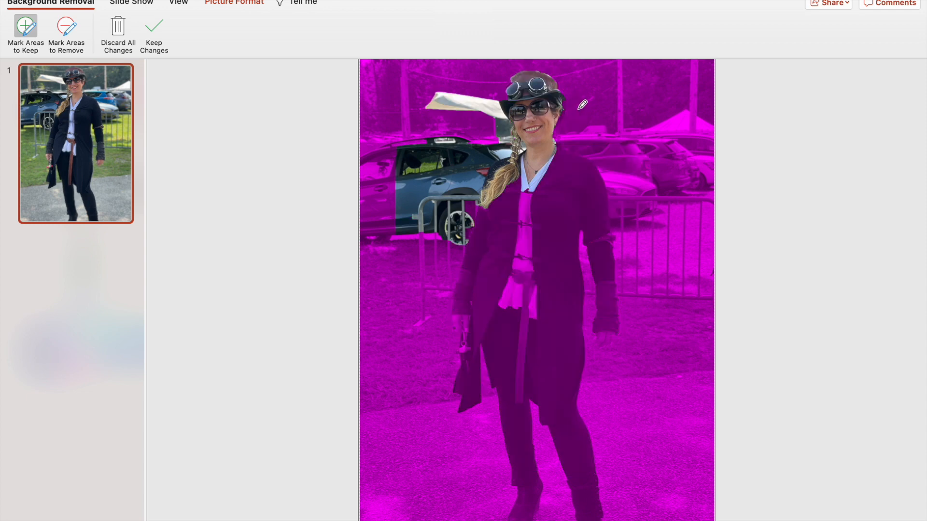
left_click_drag(567, 100, 562, 112)
mouse_move(562, 160)
left_mouse_down()
mouse_move(556, 300)
mouse_move(566, 351)
left_mouse_up()
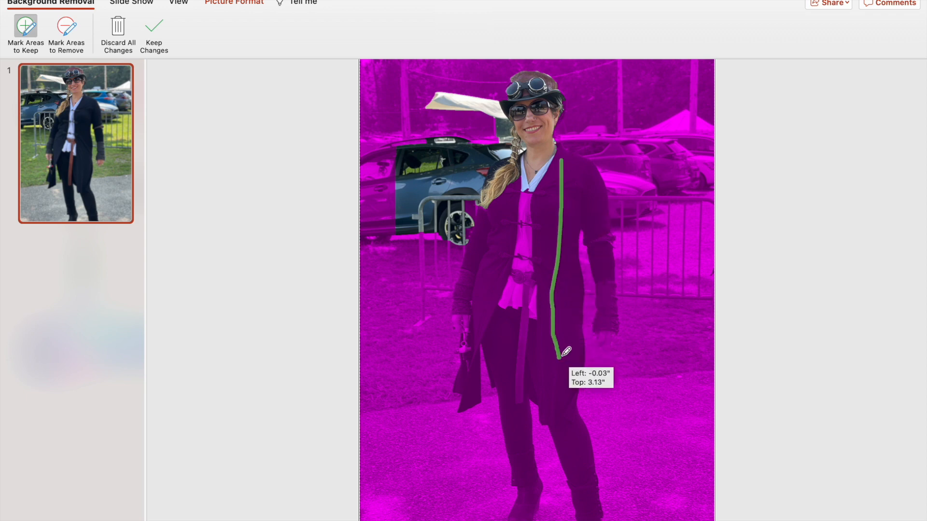
left_click_drag(612, 281, 613, 335)
left_click_drag(594, 482, 593, 511)
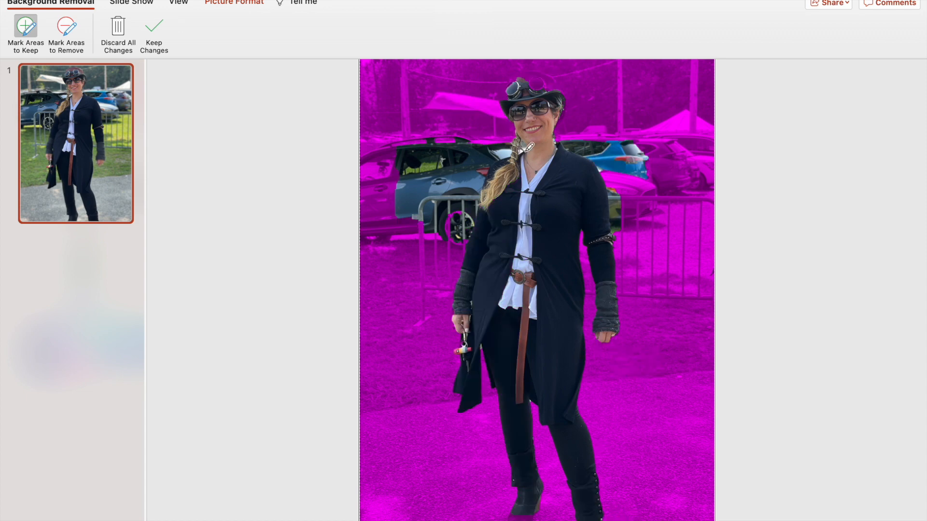
left_click_drag(536, 72, 551, 81)
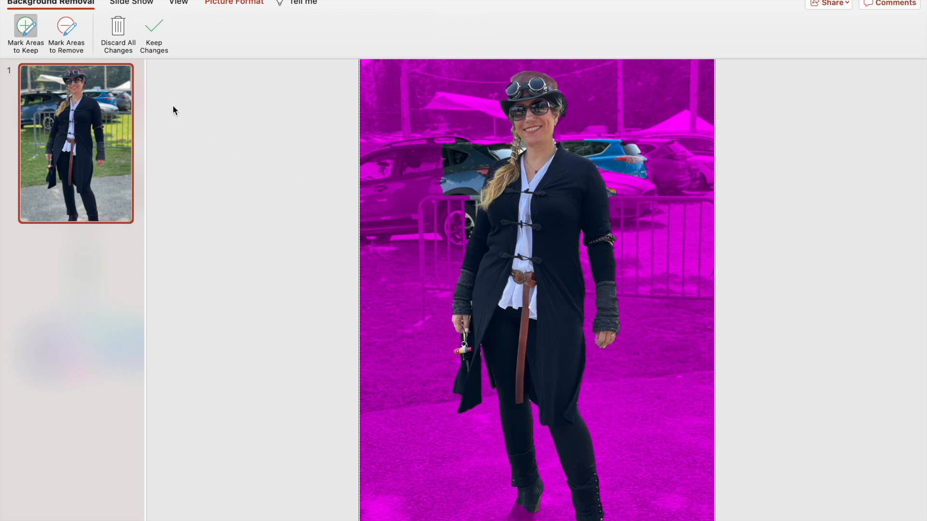
Step: Mark the cars on both sides of the woman for removal, restore the hat and apply the background removal
left_click(70, 23)
left_click_drag(472, 143, 469, 180)
left_click_drag(571, 144, 636, 155)
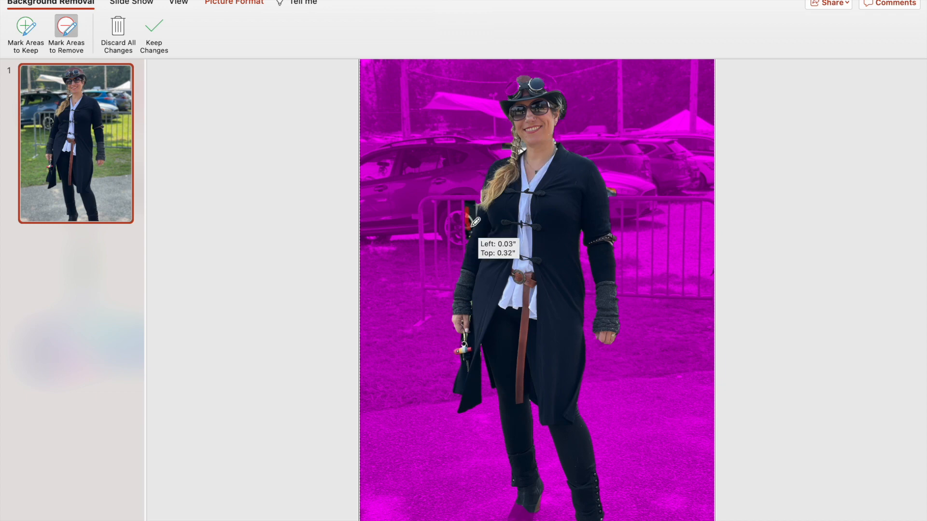
left_click(34, 31)
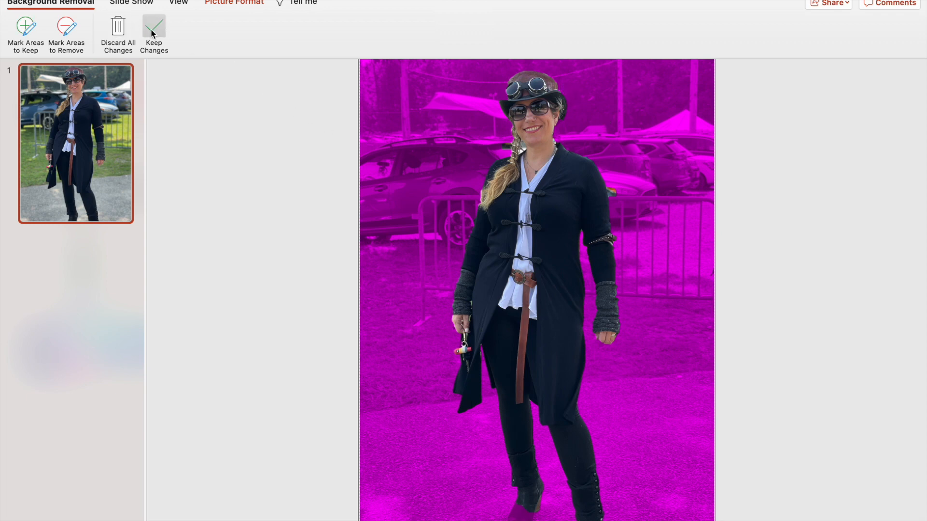
left_click(150, 31)
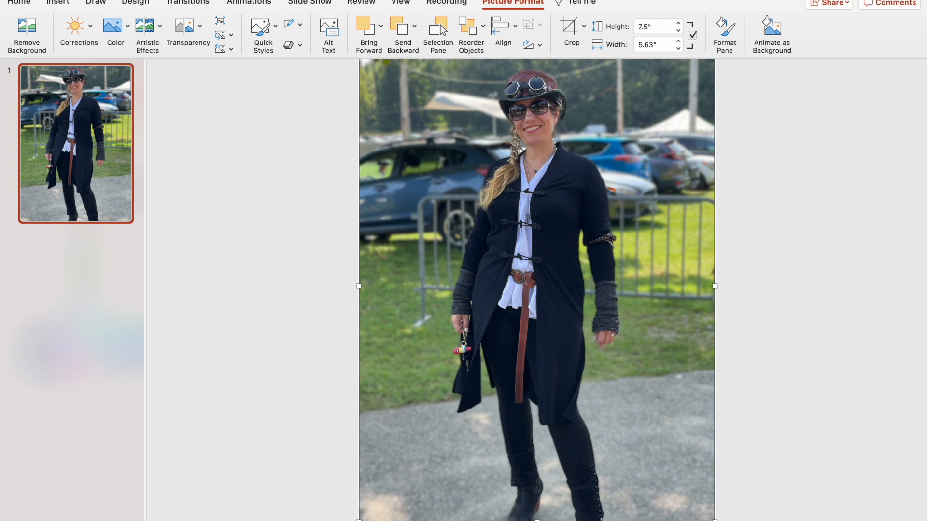
Step: Export every slide as JPEG to the Downloads folder under the name Portrait Steampunk
left_click(99, 1)
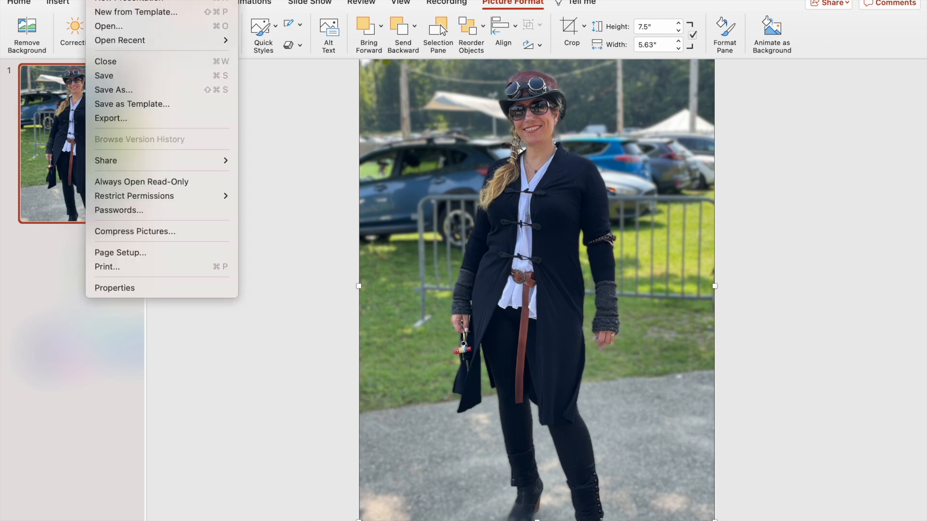
left_click(119, 117)
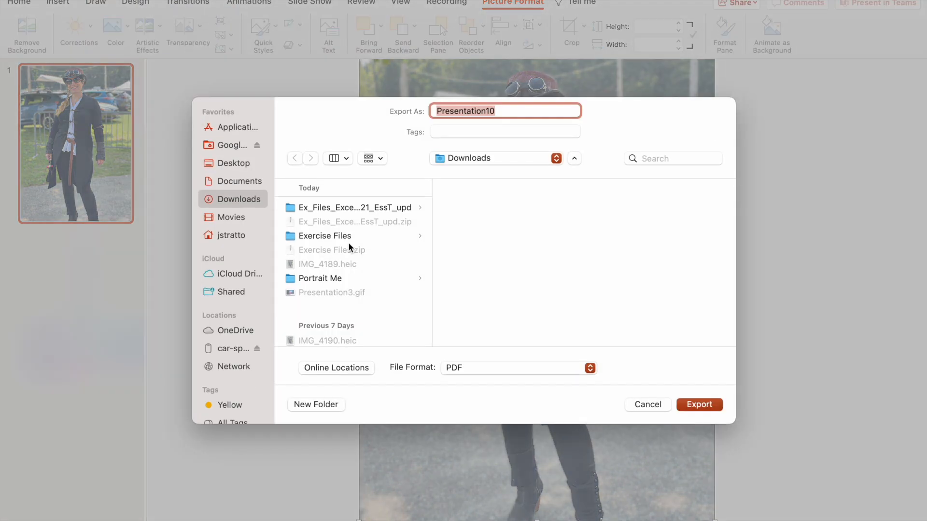
left_click(550, 372)
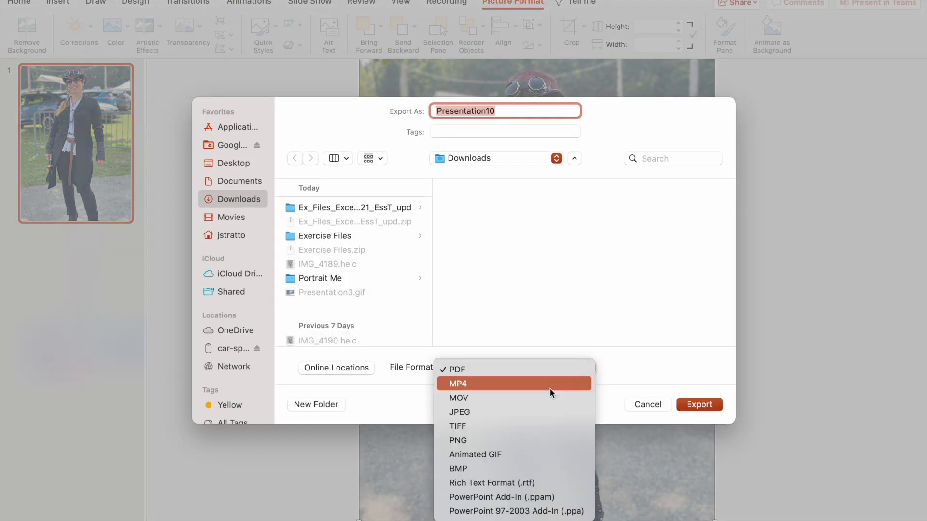
left_click(548, 412)
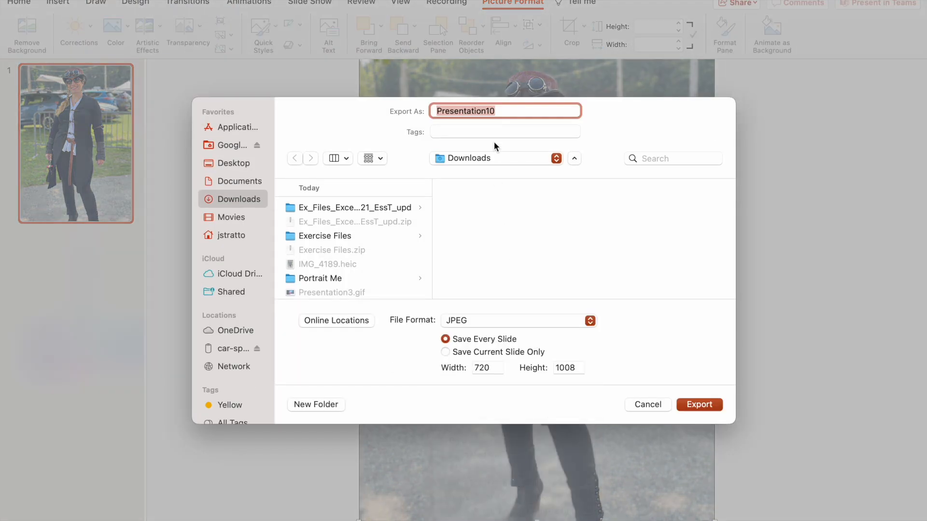
type("Portrait Steampunk")
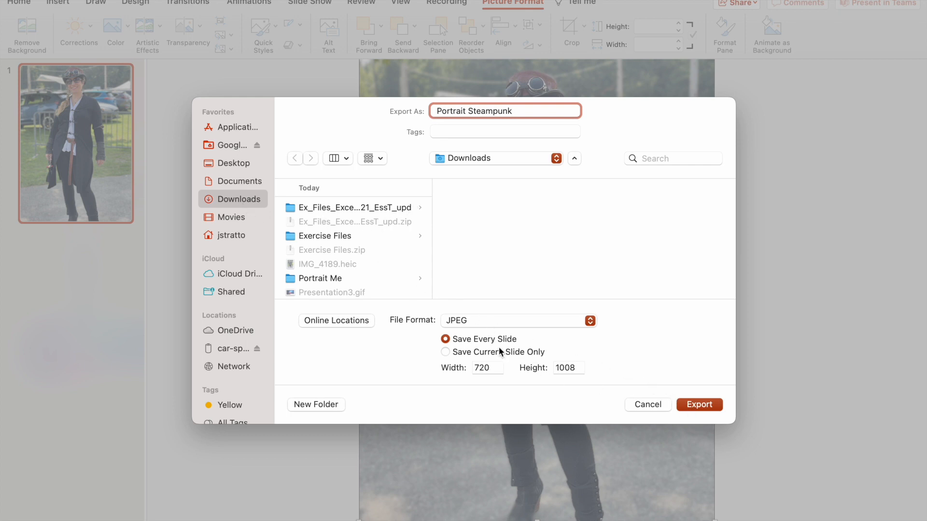
left_click(702, 407)
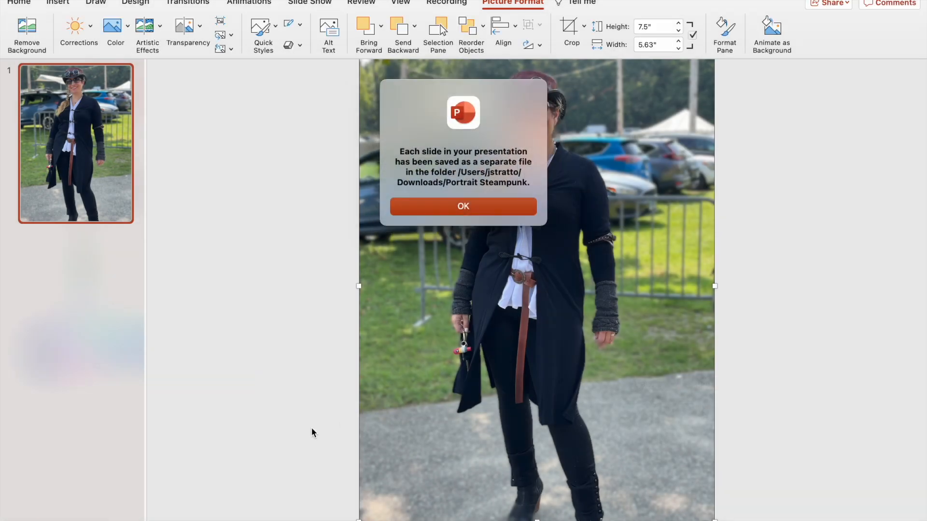
left_click(445, 208)
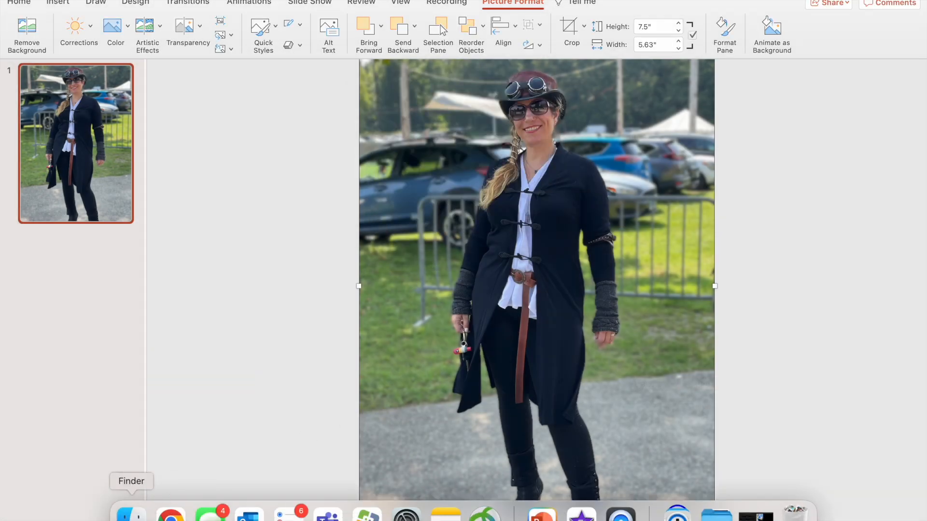
Step: Switch to Finder and open Slide1.jpeg from the Portrait Steampunk folder in Downloads
left_click(124, 513)
left_click(215, 209)
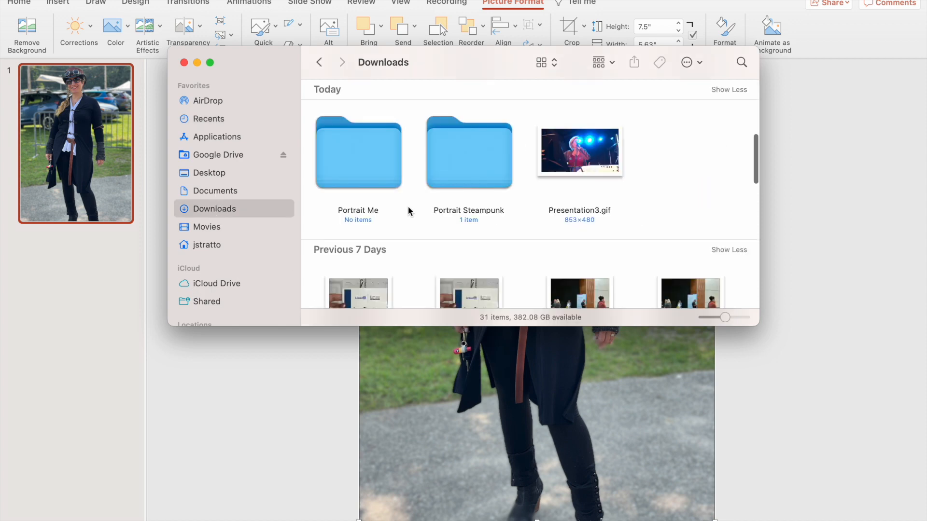
double_click(443, 160)
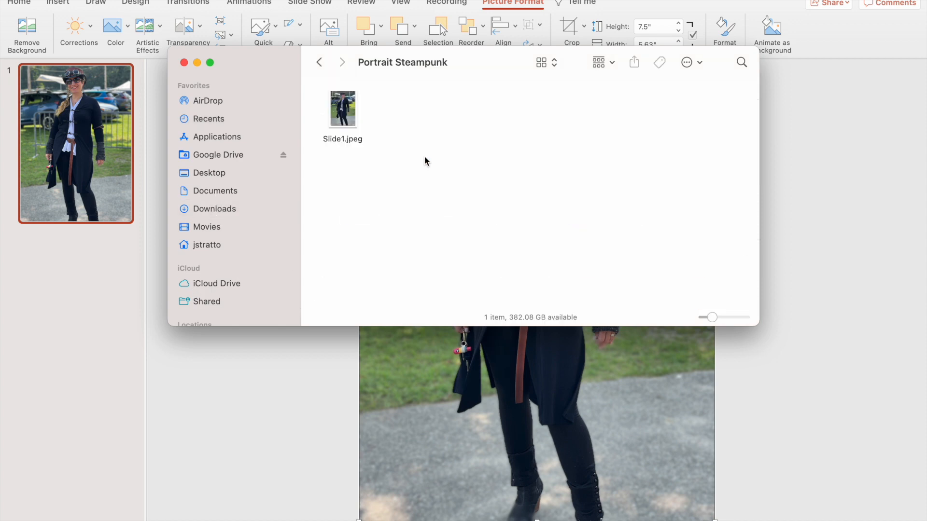
double_click(345, 116)
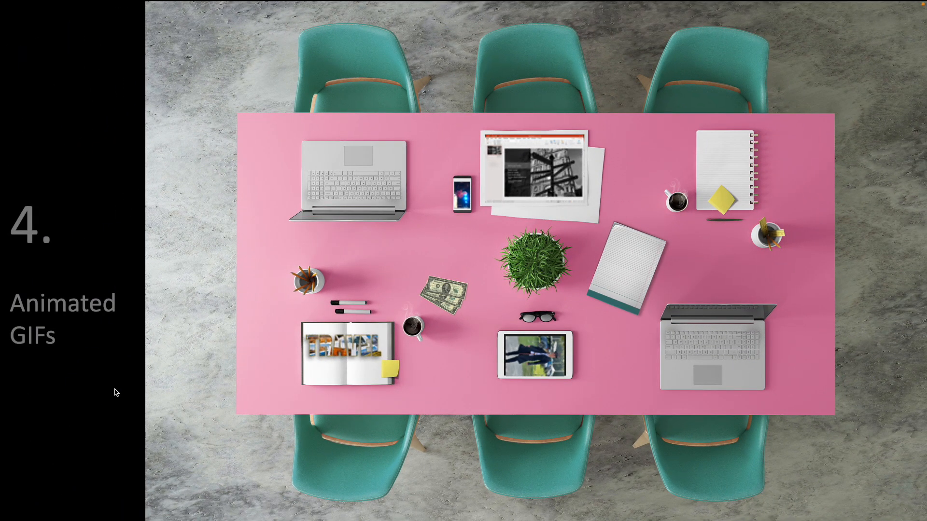
Step: Show the phone's linked slide in the PowerPoint slide show, exit the show and add a Blank layout slide after slide 4
left_click(460, 193)
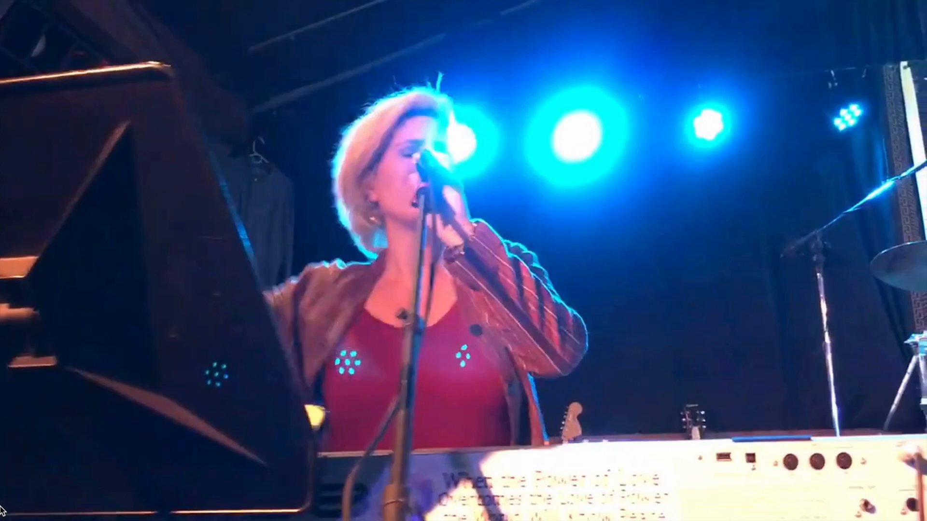
key("Escape")
left_click(57, 410)
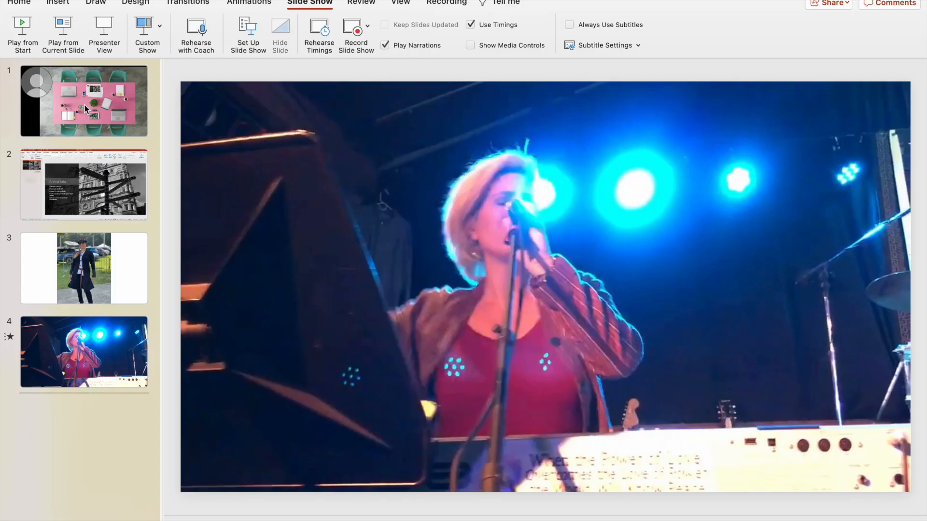
left_click(65, 4)
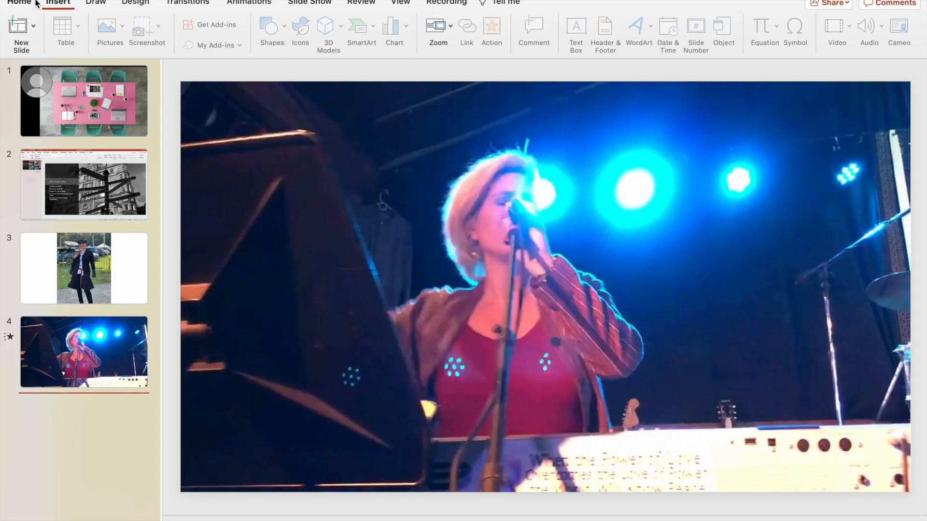
left_click(20, 3)
left_click(123, 24)
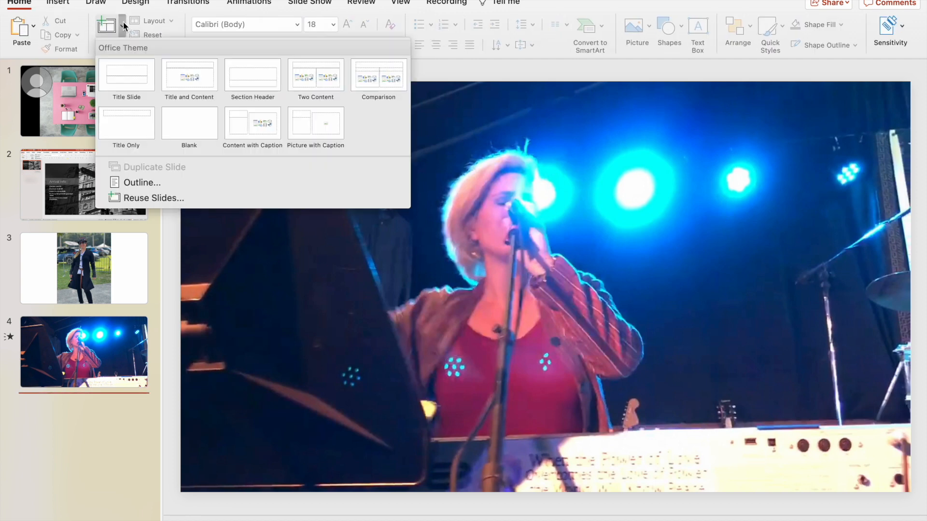
left_click(191, 135)
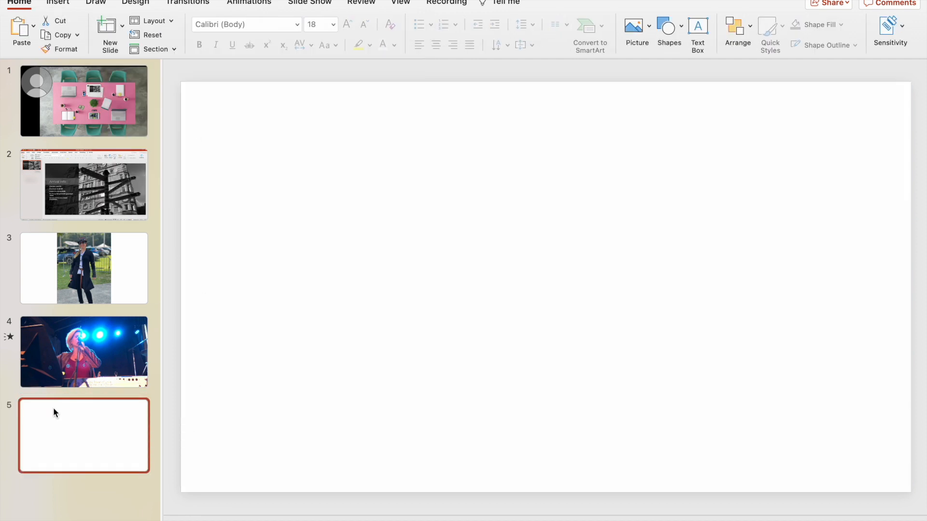
Step: Insert the movie file IMG_0456.MP4 from the Downloads folder onto the blank slide 5
left_click(59, 3)
left_click(837, 27)
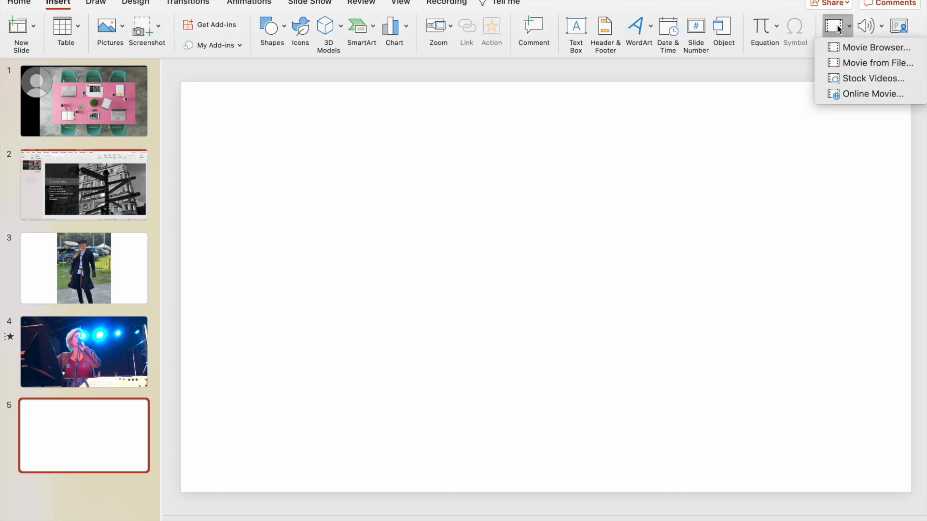
left_click(846, 68)
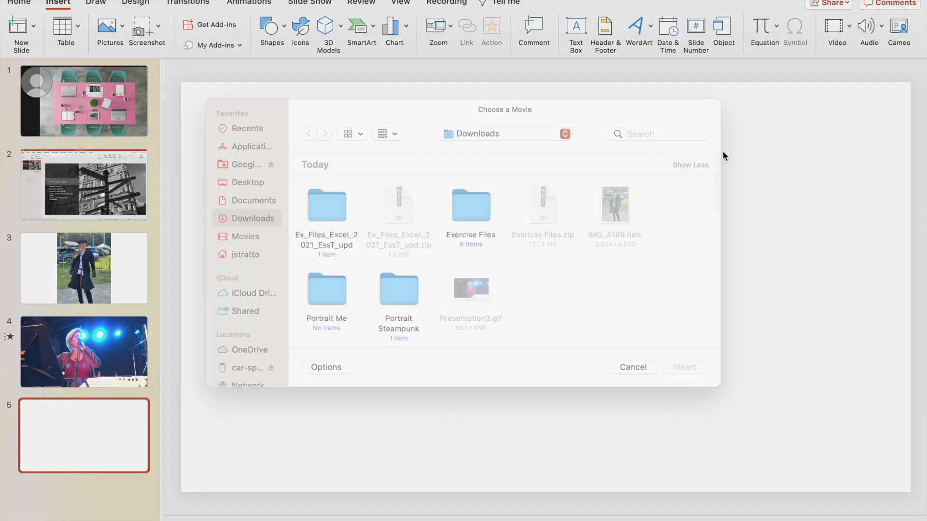
scroll(543, 309, "down", 5)
scroll(542, 309, "down", 10)
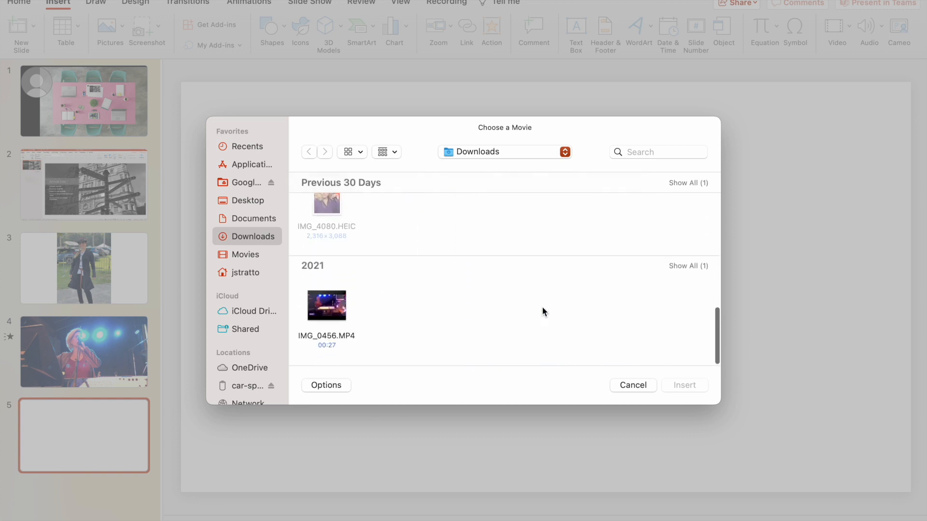
mouse_move(332, 325)
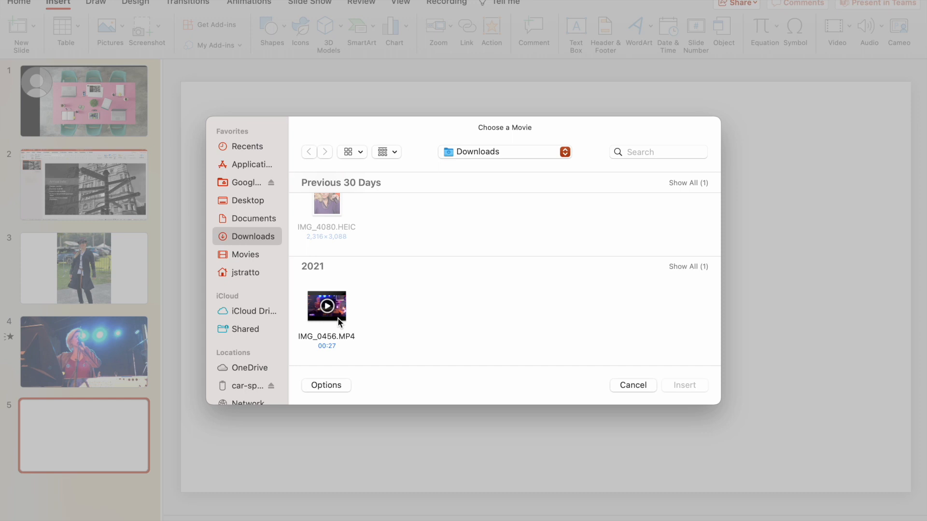
left_click(338, 319)
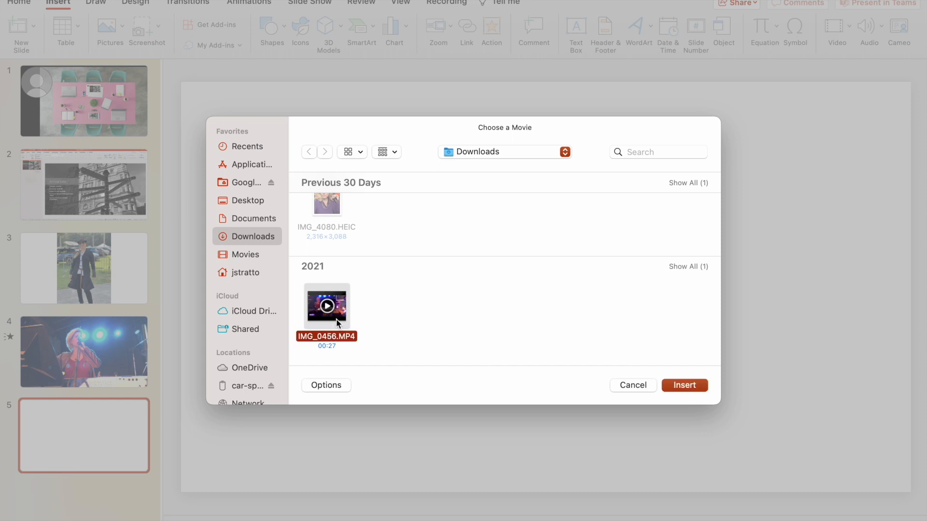
left_click(685, 385)
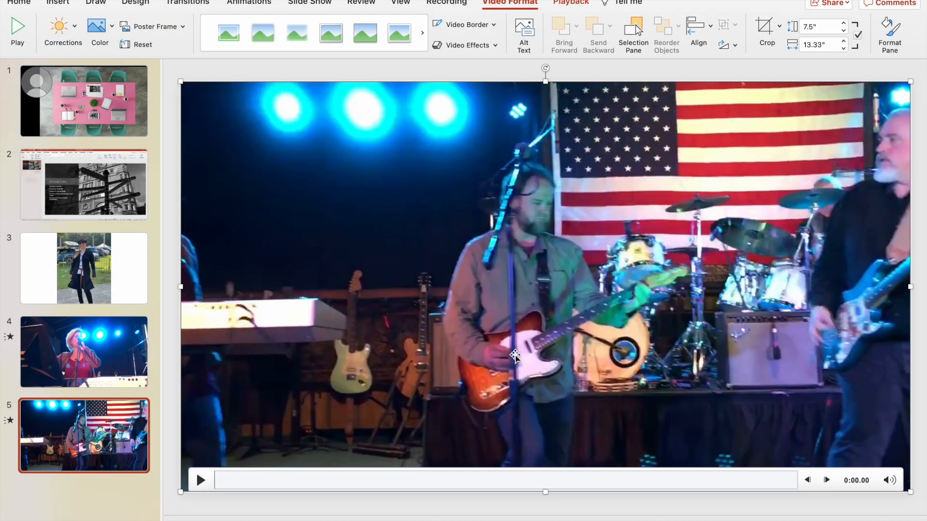
Step: Mute the video on slide 5, preview it and pause at about 0:16.8 on the singer
left_click(894, 483)
left_click(201, 480)
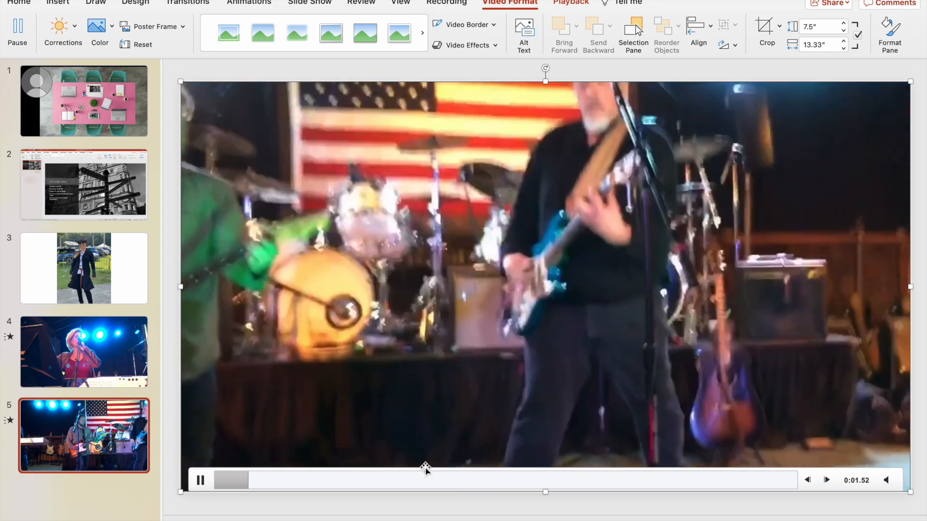
left_click(454, 480)
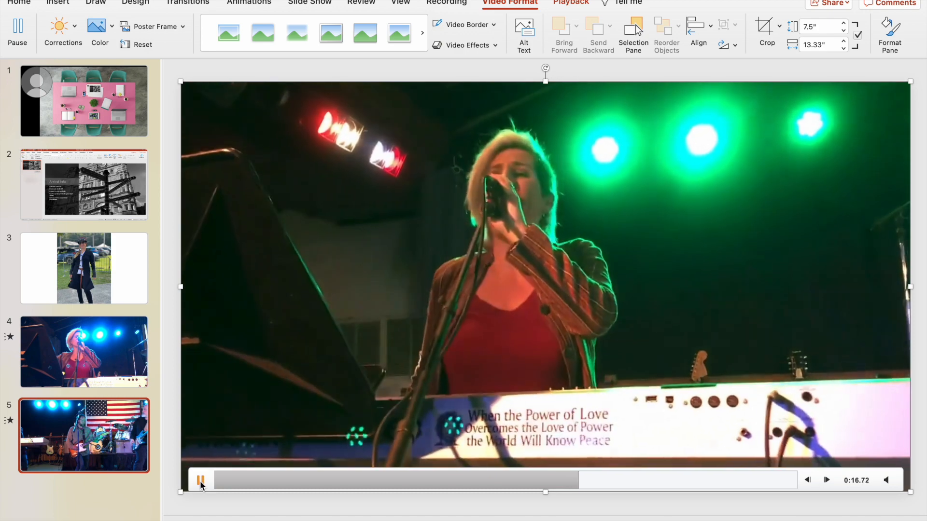
left_click(201, 481)
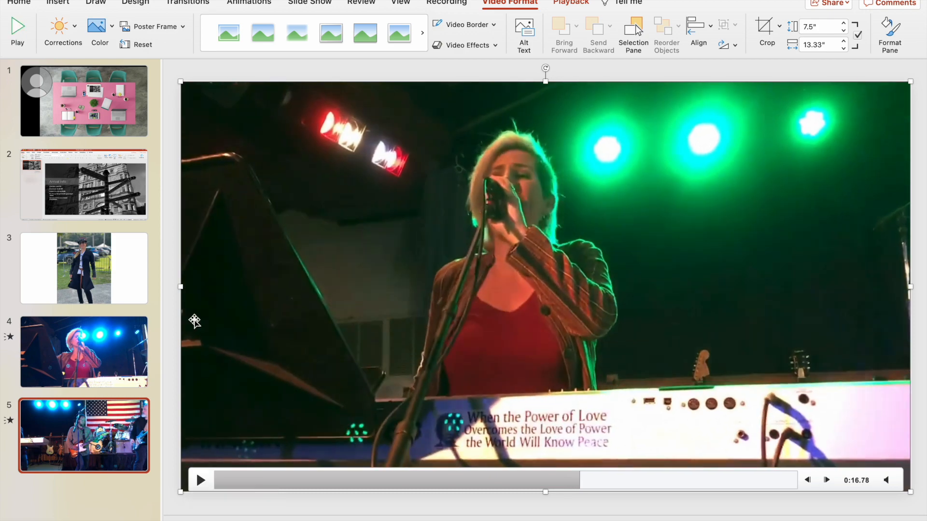
Step: Trim the video to the singer's segment, starting at 0:13.029 and ending at about 0:15.37
left_click(560, 4)
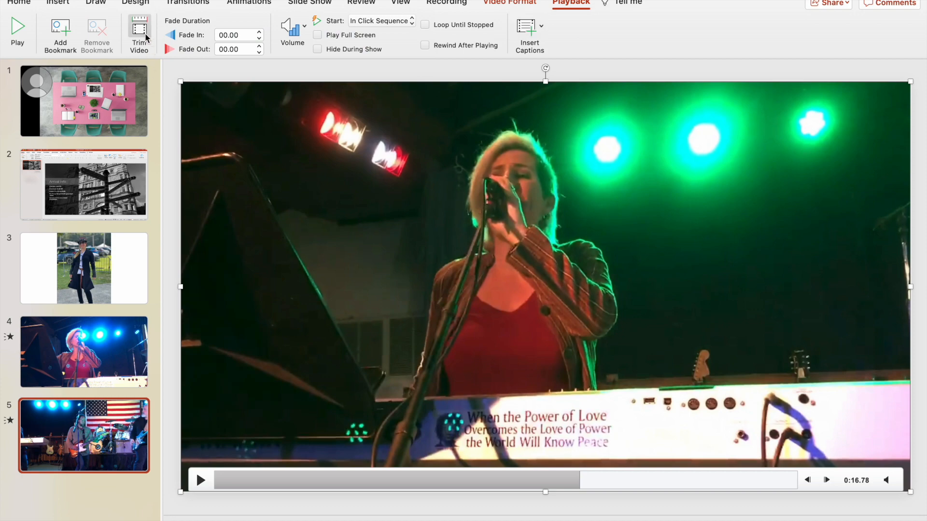
left_click(145, 33)
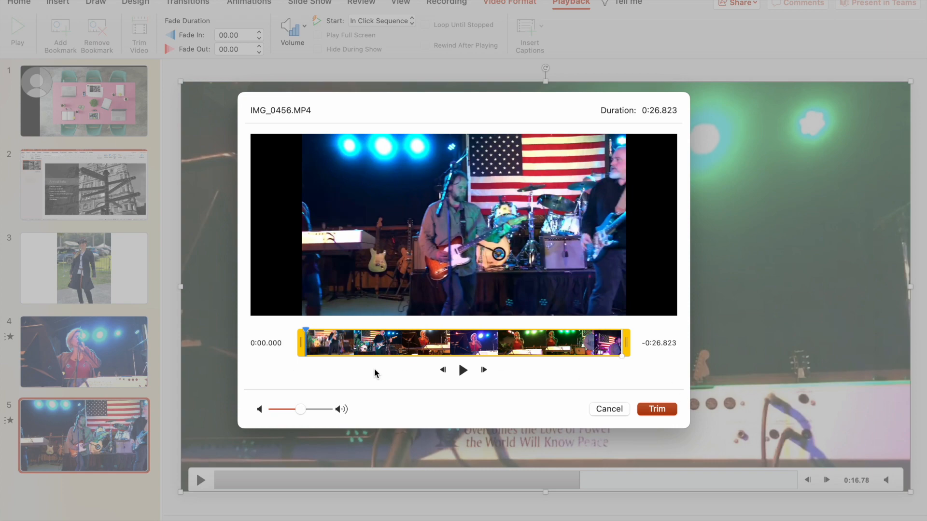
left_click_drag(302, 347, 457, 345)
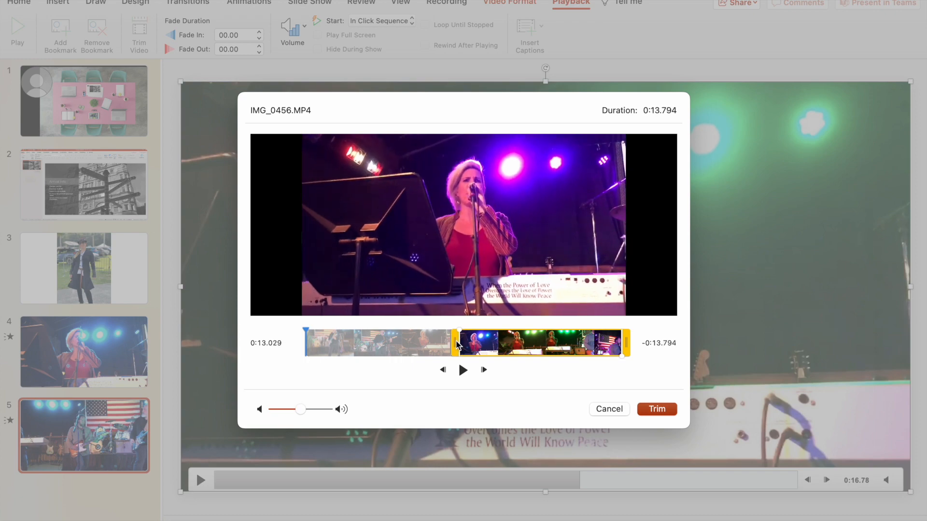
left_click_drag(306, 337, 457, 345)
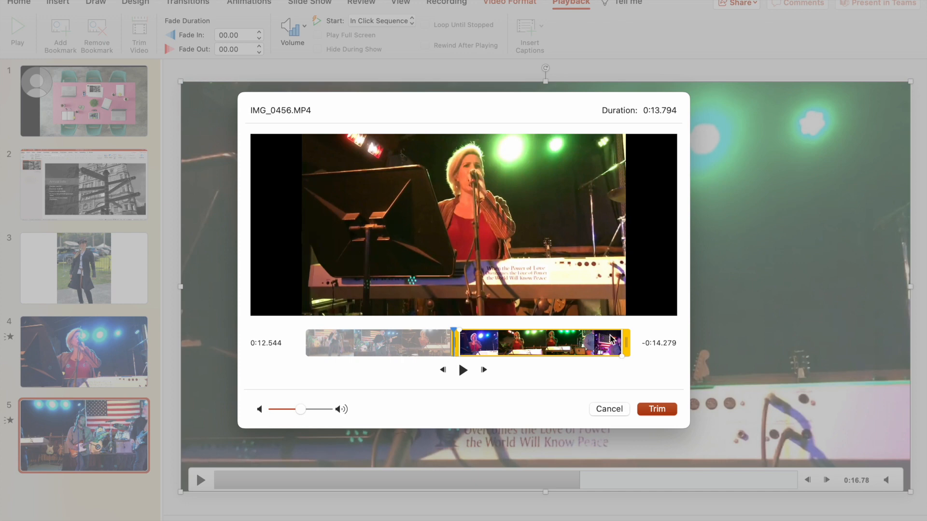
left_click_drag(630, 349, 492, 347)
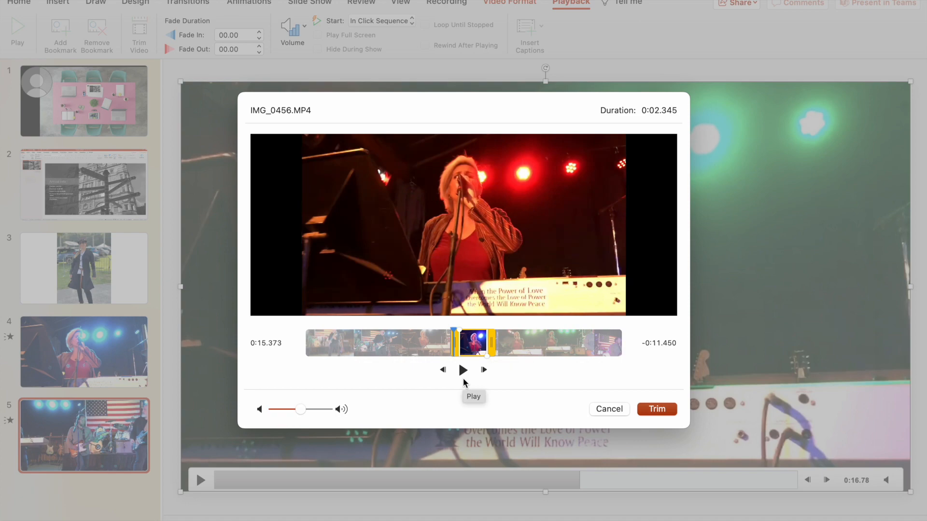
left_click(660, 411)
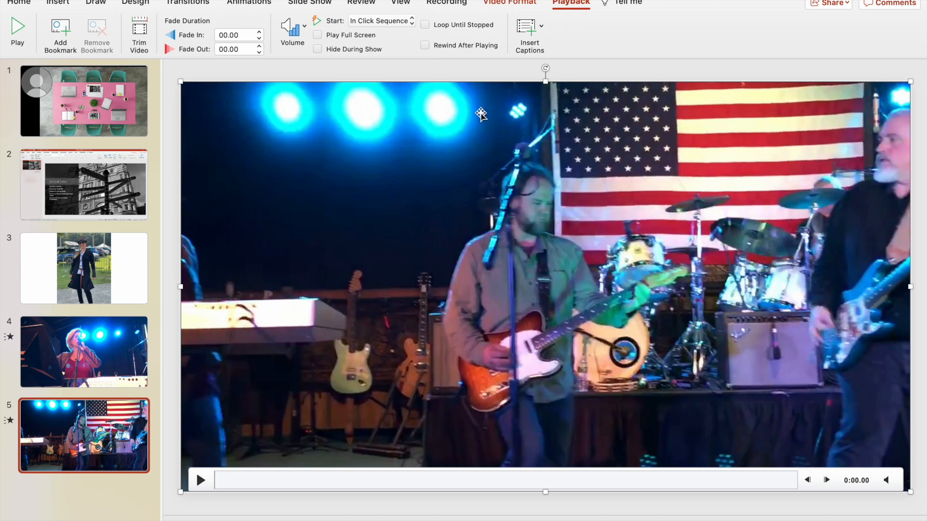
Step: Set the trimmed video to loop until stopped, play it and pause at 0:01.73
left_click(441, 25)
left_click(201, 481)
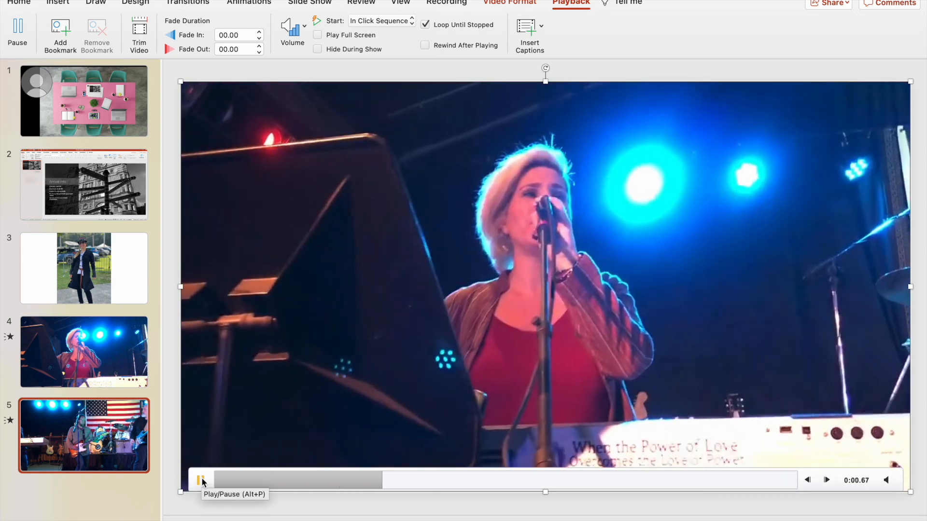
left_click(200, 481)
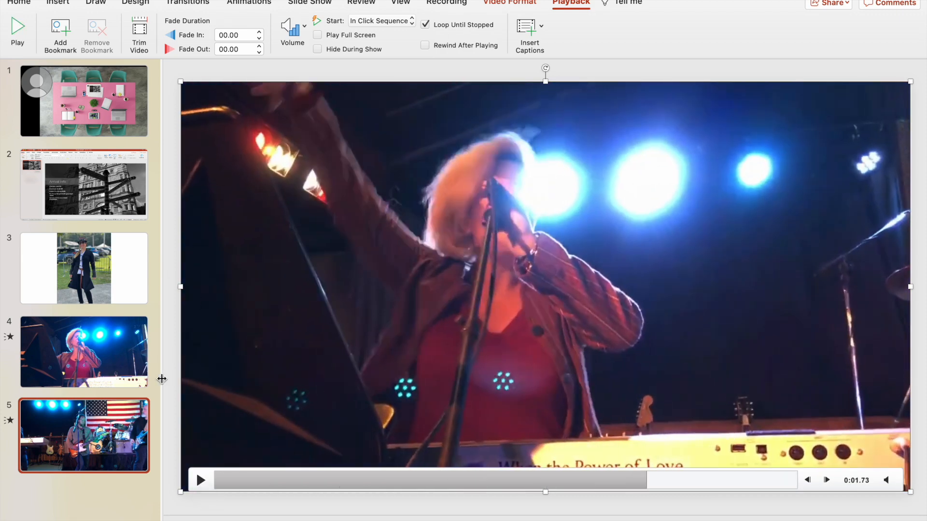
Step: Set the paused frame of the singer with a raised arm as the video's poster frame
left_click(510, 3)
left_click(154, 27)
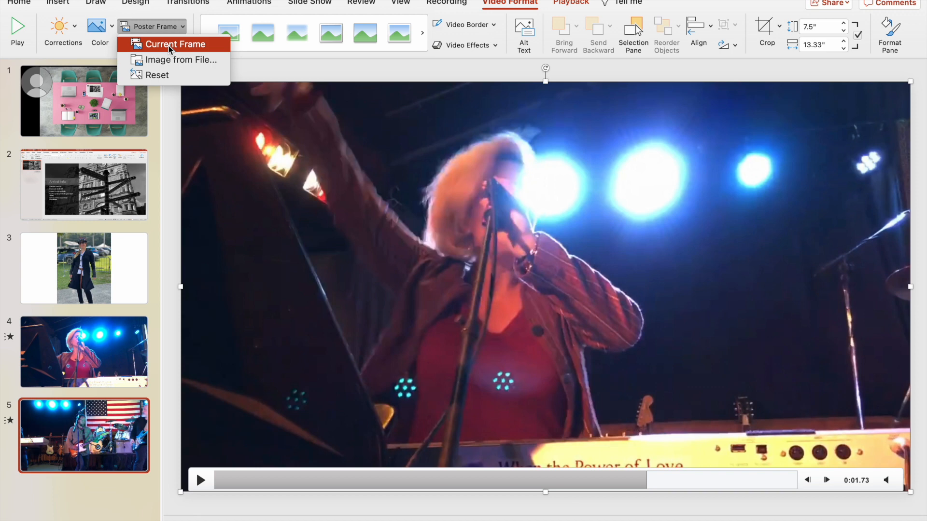
left_click(169, 44)
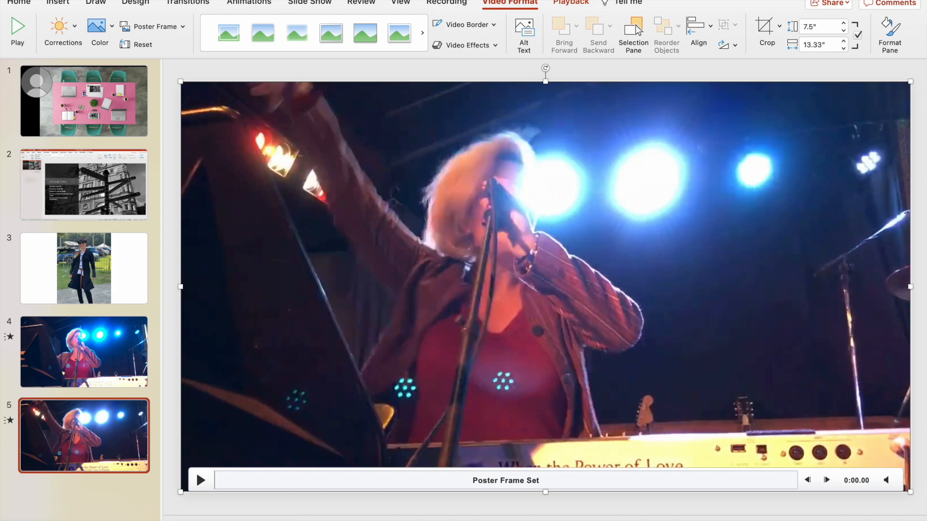
Step: Export only slide 5 as an animated GIF named Band to the Downloads folder
left_click(97, 0)
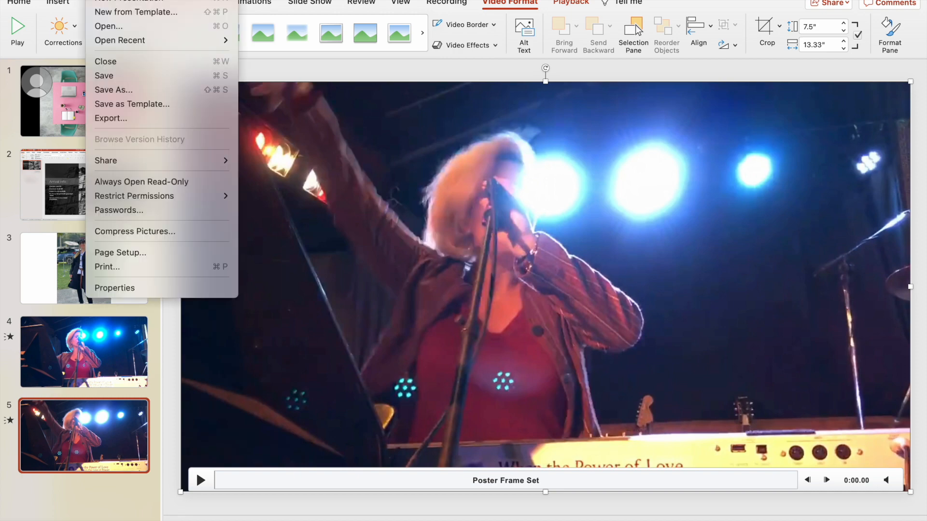
left_click(111, 120)
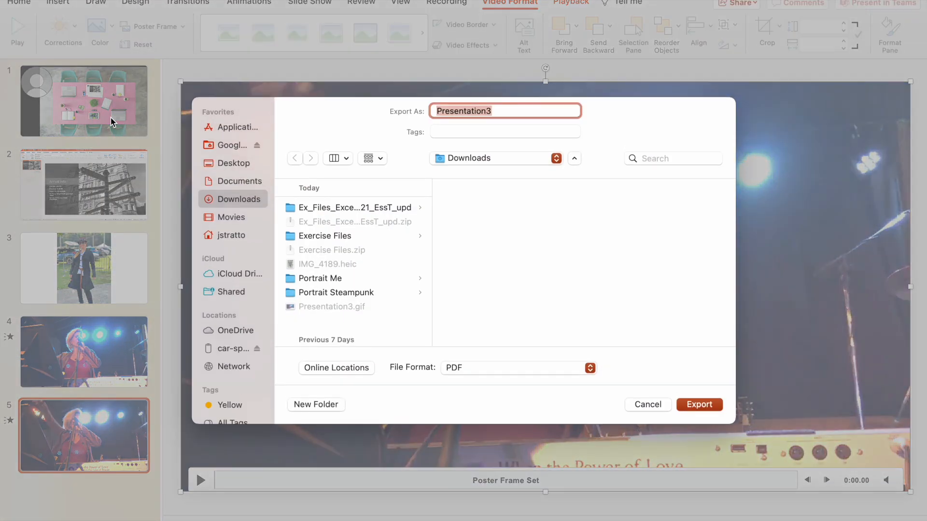
left_click(505, 370)
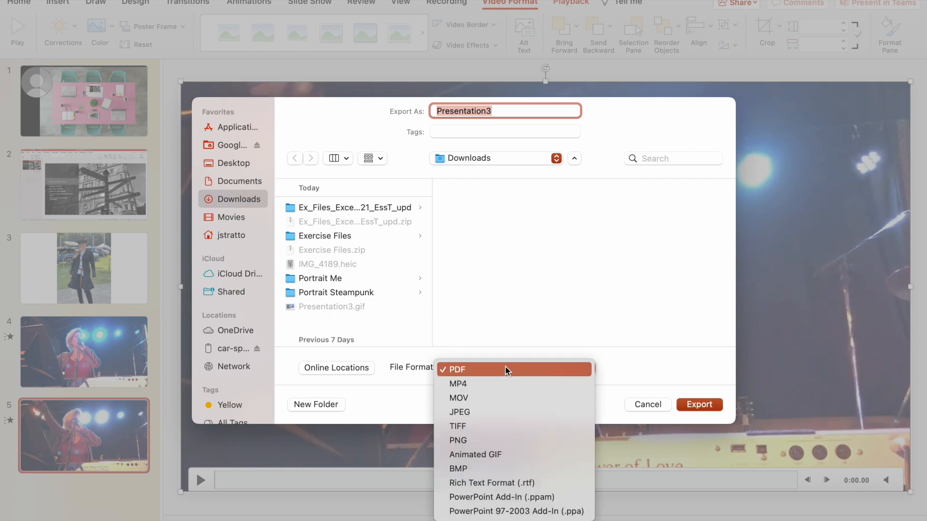
left_click(526, 459)
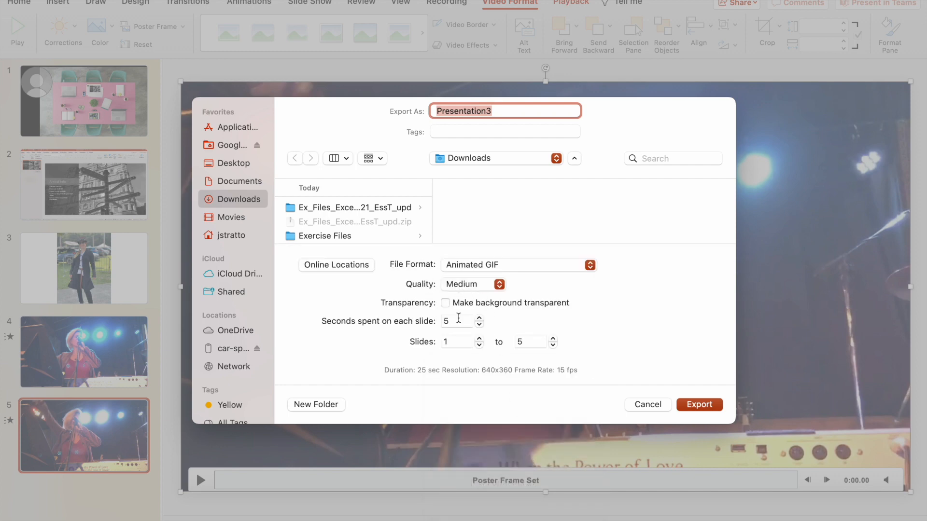
left_click(479, 339)
left_click(479, 339)
left_click(479, 339)
left_click(480, 339)
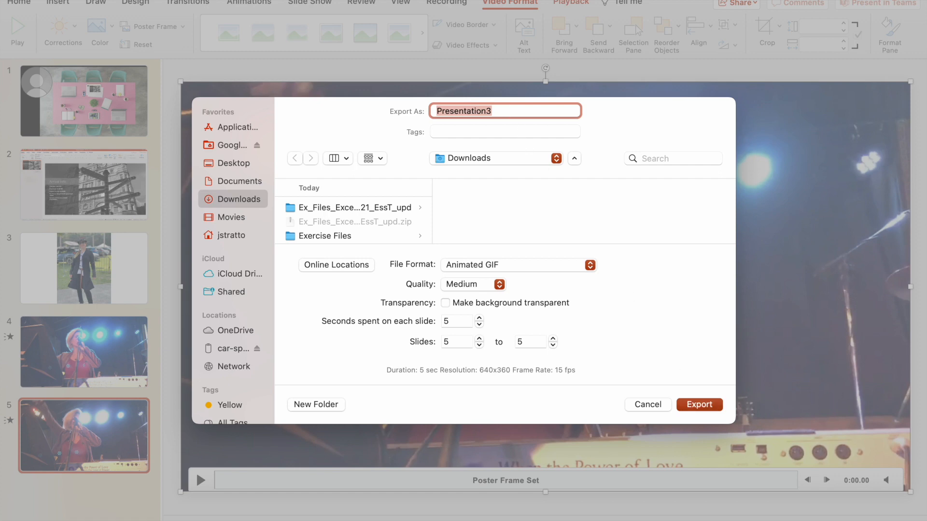
type("Band")
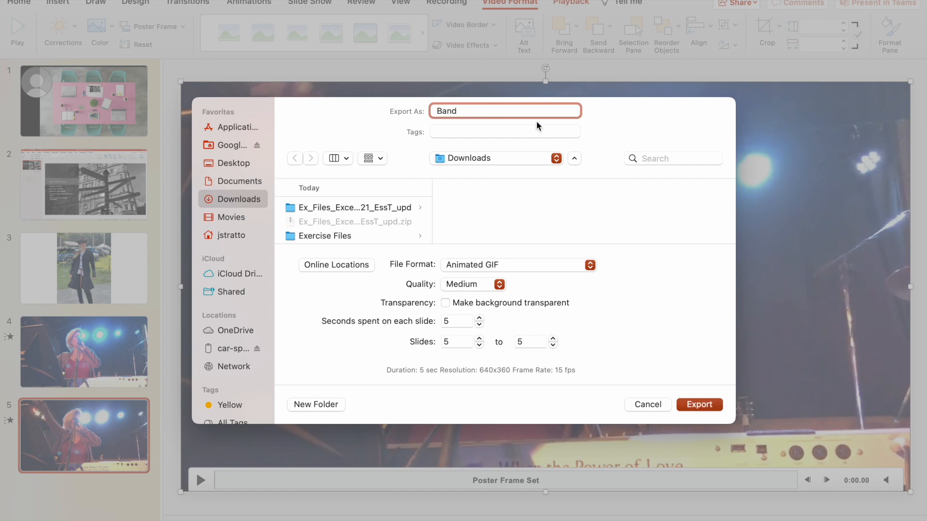
left_click(705, 401)
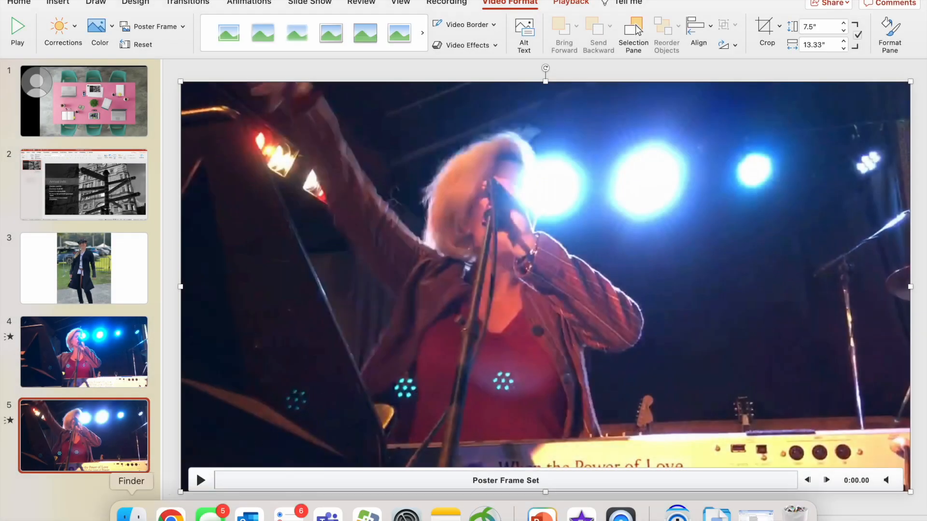
Step: Switch to Finder and open the exported Band.gif from Downloads in Google Chrome
left_click(58, 515)
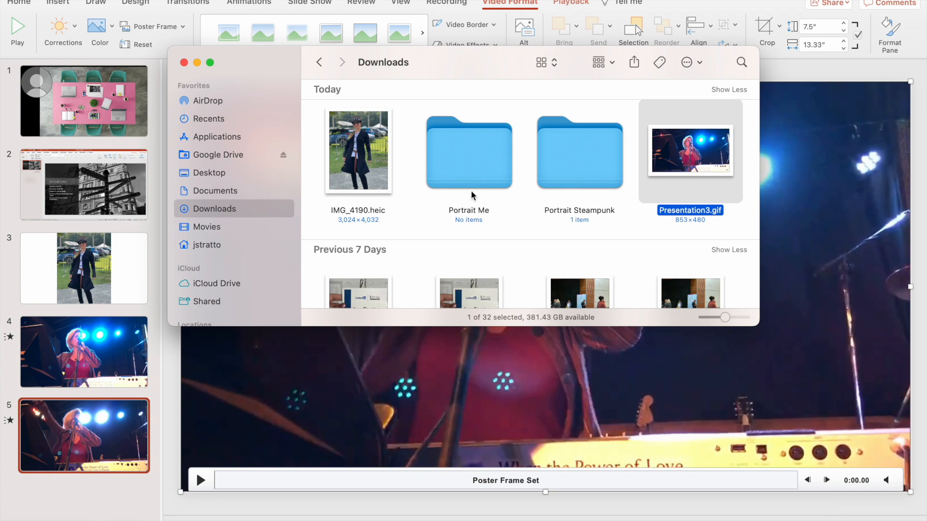
scroll(478, 195, "down", 10)
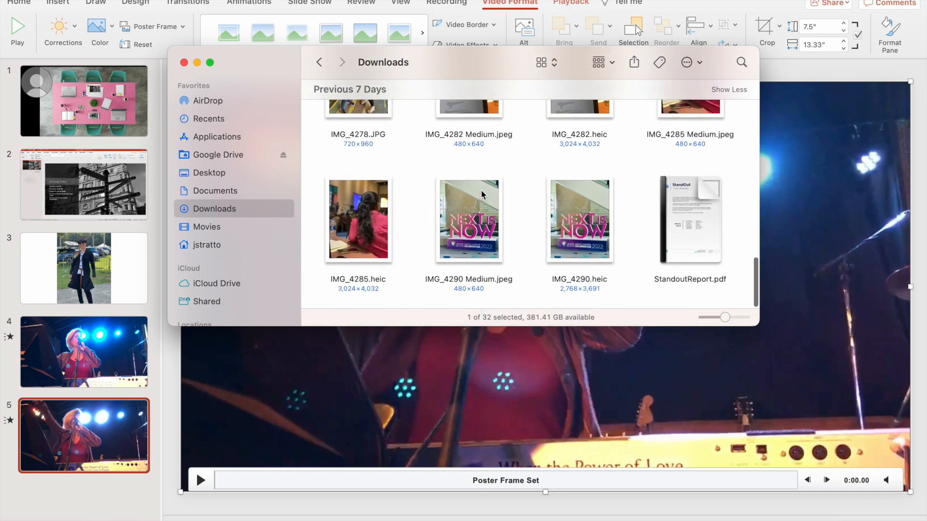
scroll(481, 195, "up", 10)
scroll(483, 195, "up", 2)
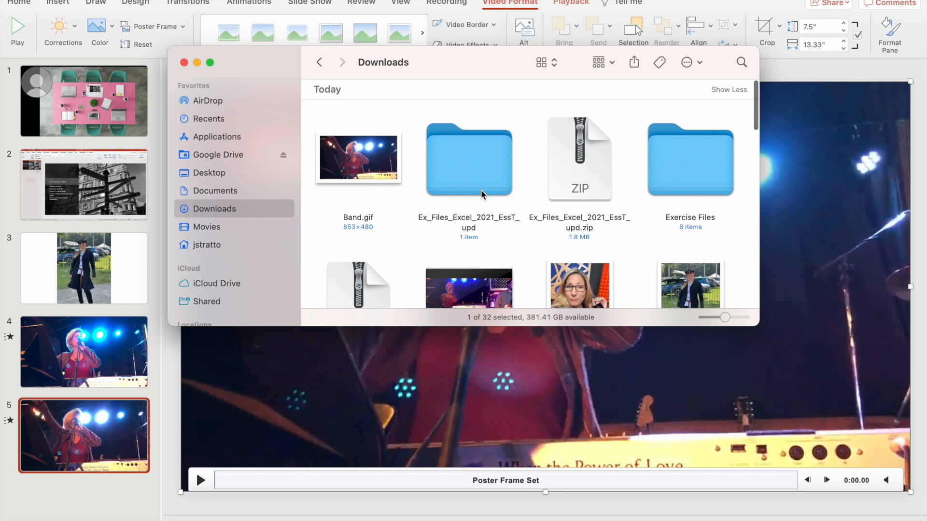
right_click(373, 168)
mouse_move(459, 185)
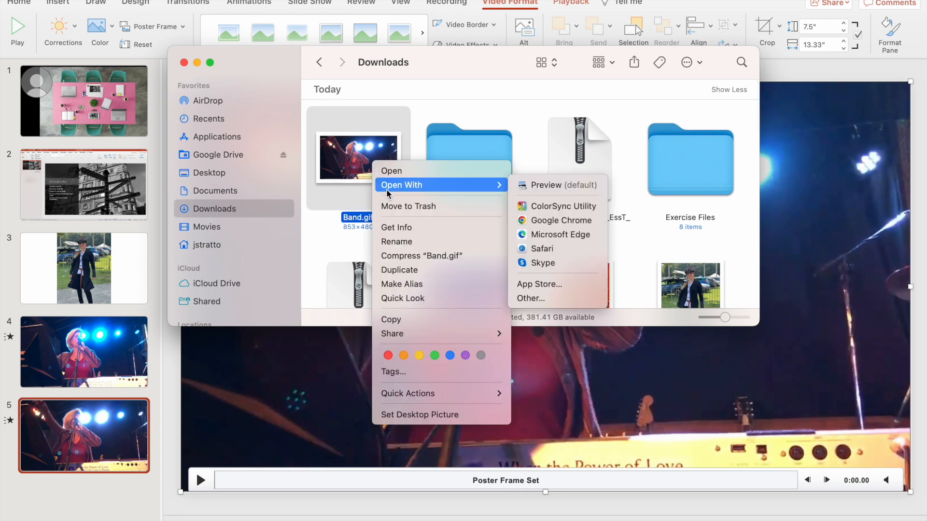
left_click(544, 225)
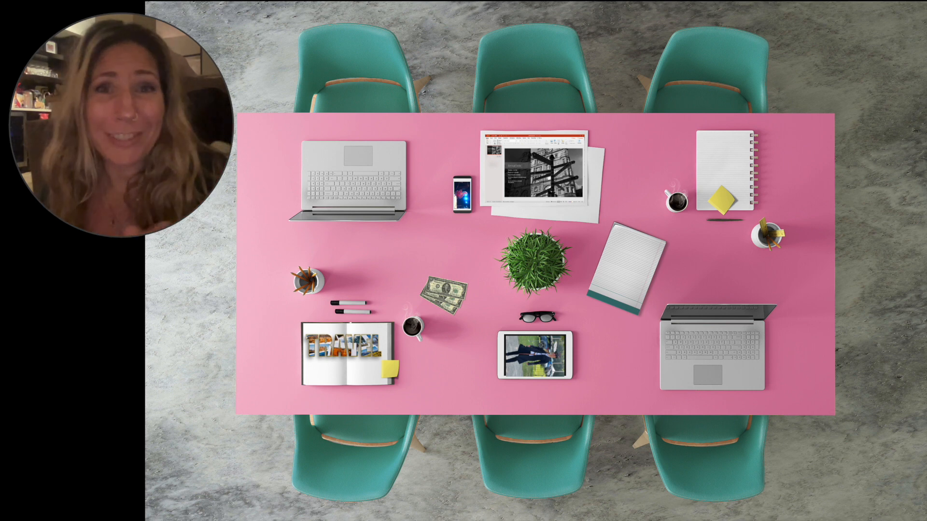
Step: Leave the slide show, check the camera source of the cameo on slide 1, and nudge the cameo slightly to the right
key("Escape")
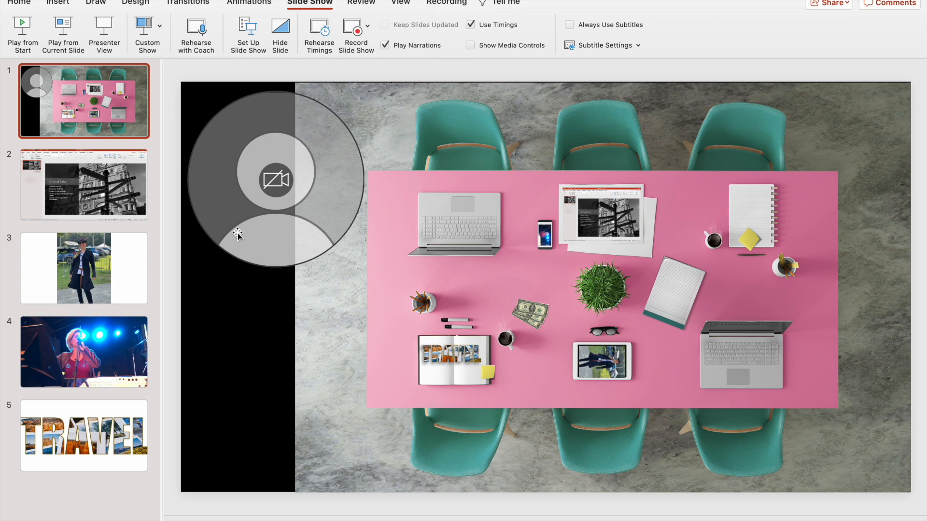
left_click(58, 2)
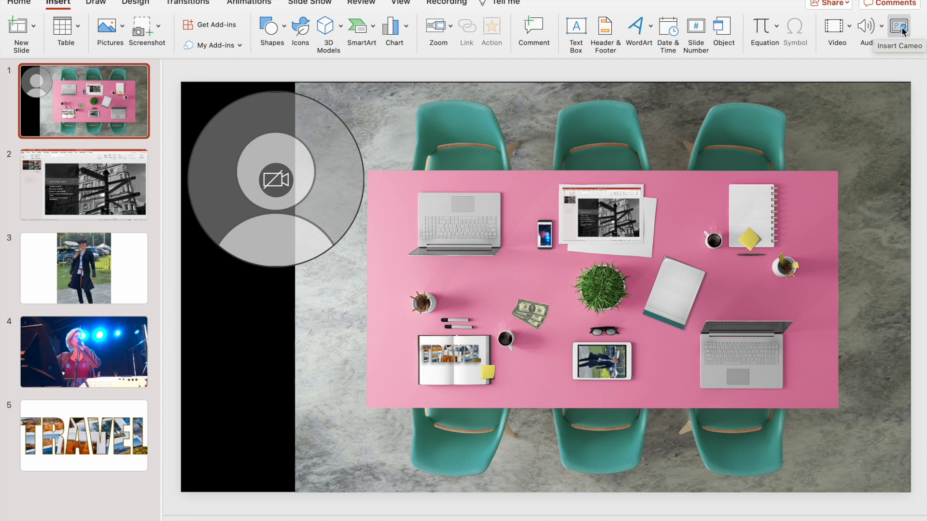
left_click(316, 192)
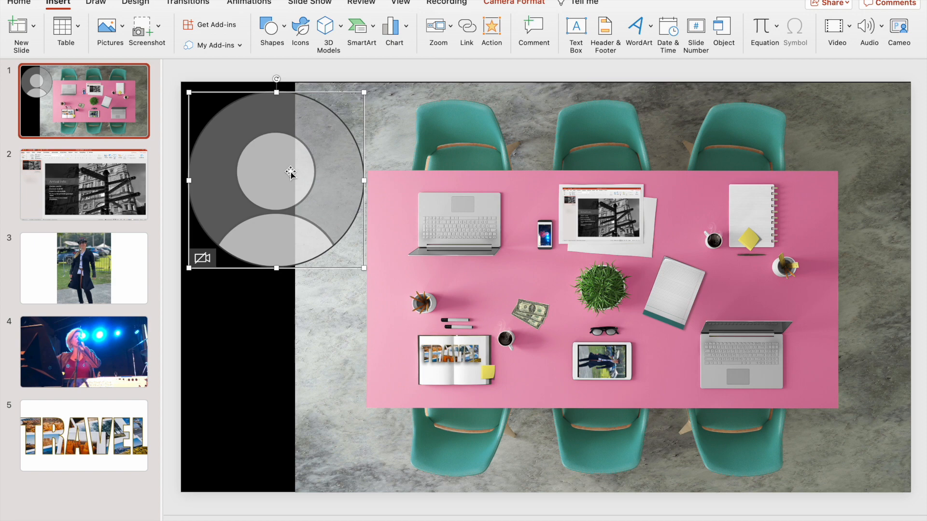
left_click(510, 3)
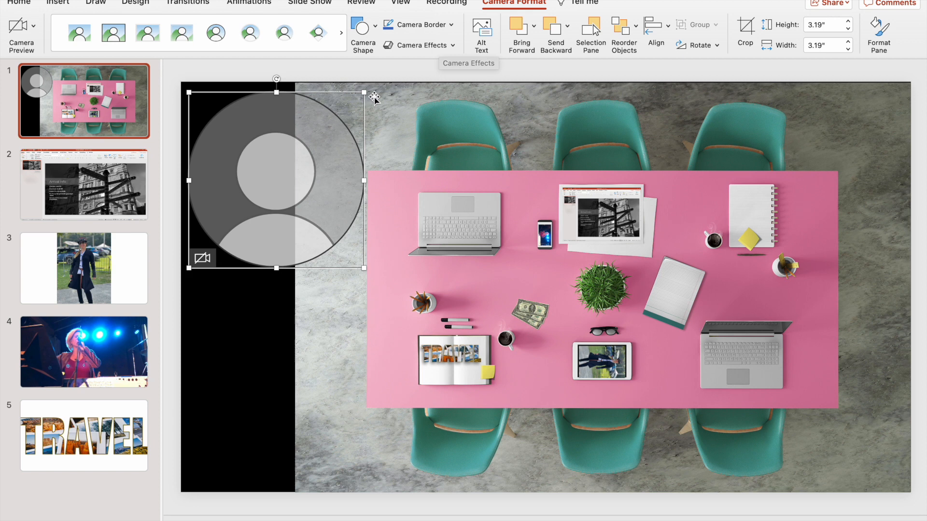
left_click(34, 32)
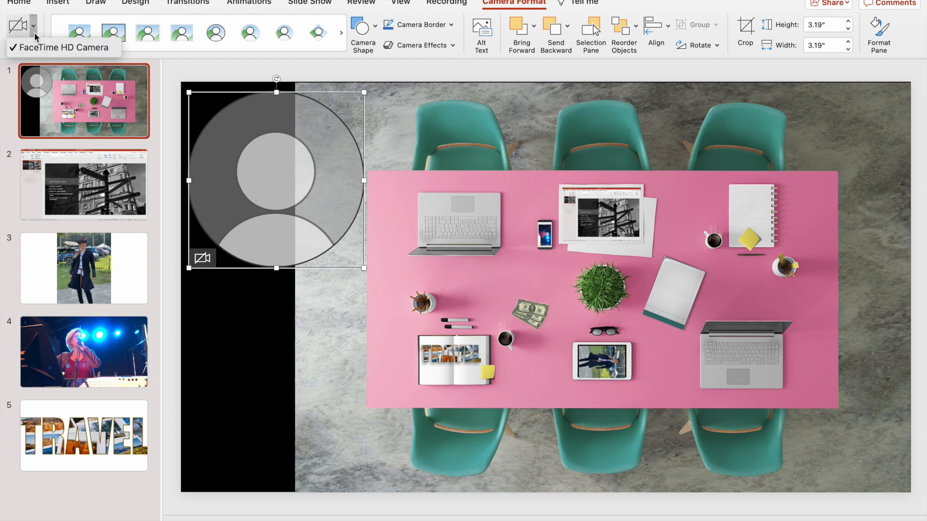
left_click(34, 33)
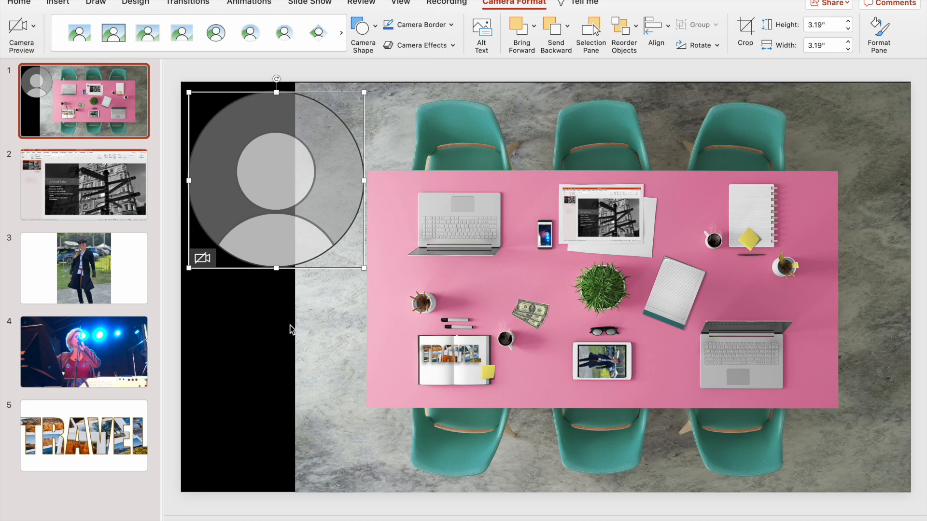
mouse_move(290, 185)
left_mouse_down()
mouse_move(293, 300)
mouse_move(278, 207)
mouse_move(606, 300)
mouse_move(269, 178)
mouse_move(292, 184)
left_mouse_up()
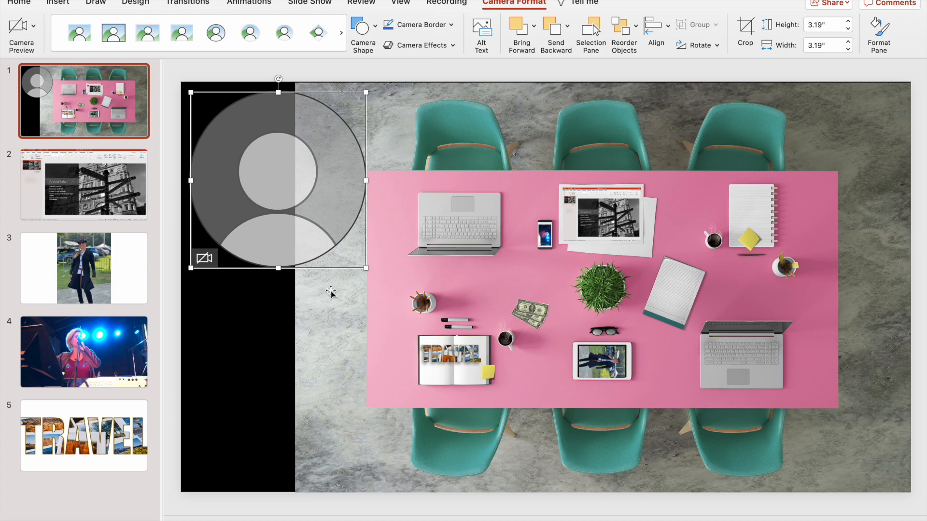
Step: Add a new slide with the Blank layout after the TRAVEL slide
left_click(117, 501)
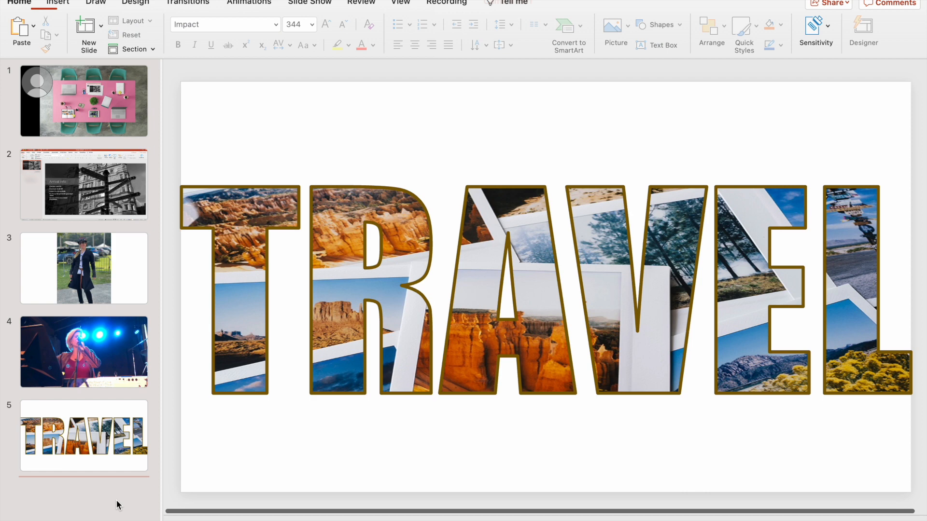
left_click(101, 27)
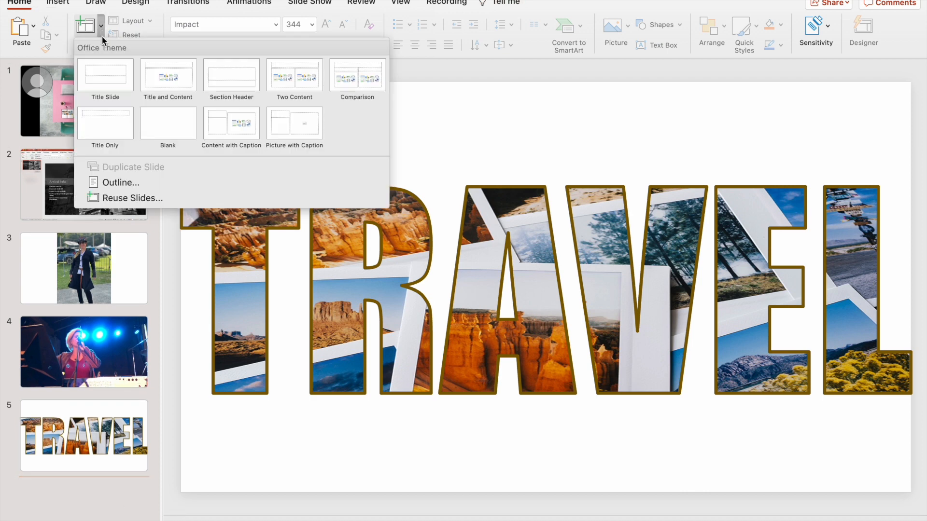
left_click(169, 118)
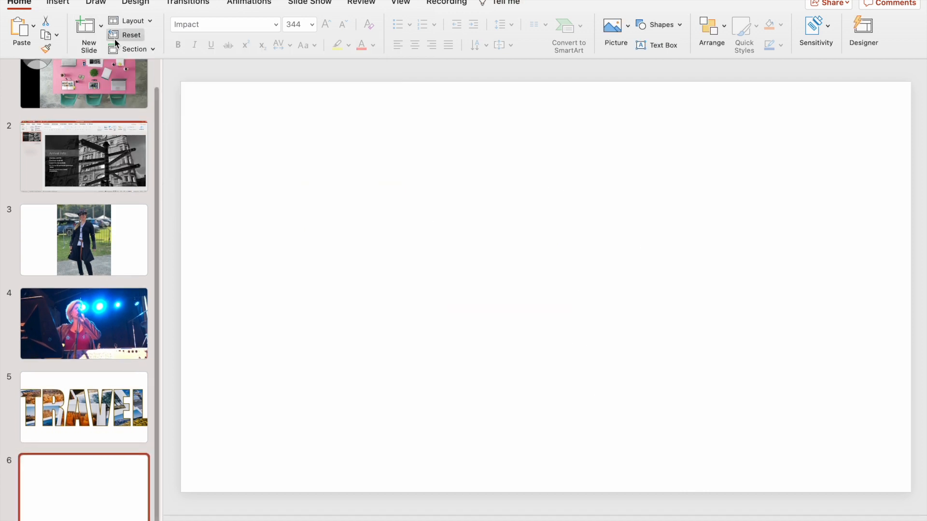
left_click(128, 4)
left_click(811, 36)
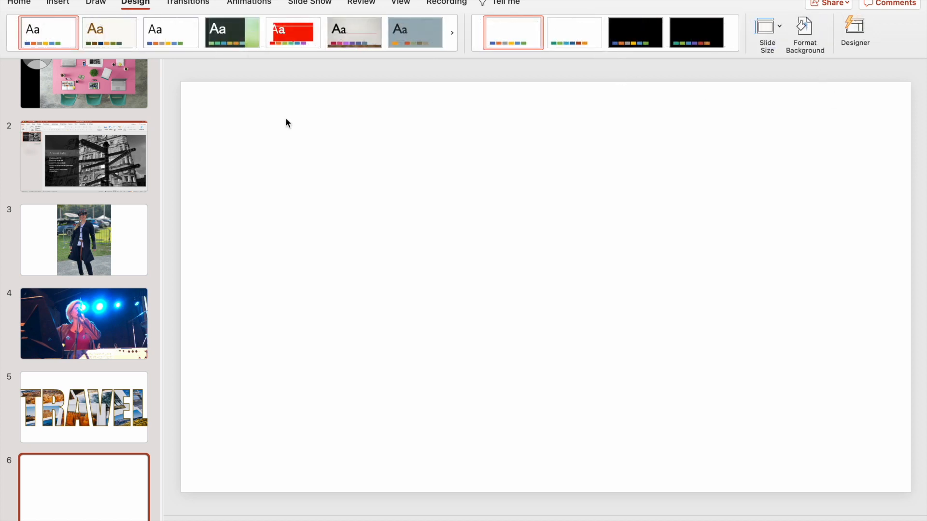
Step: Search the stock images for "desk" to find a picture for the blank slide
left_click(68, 3)
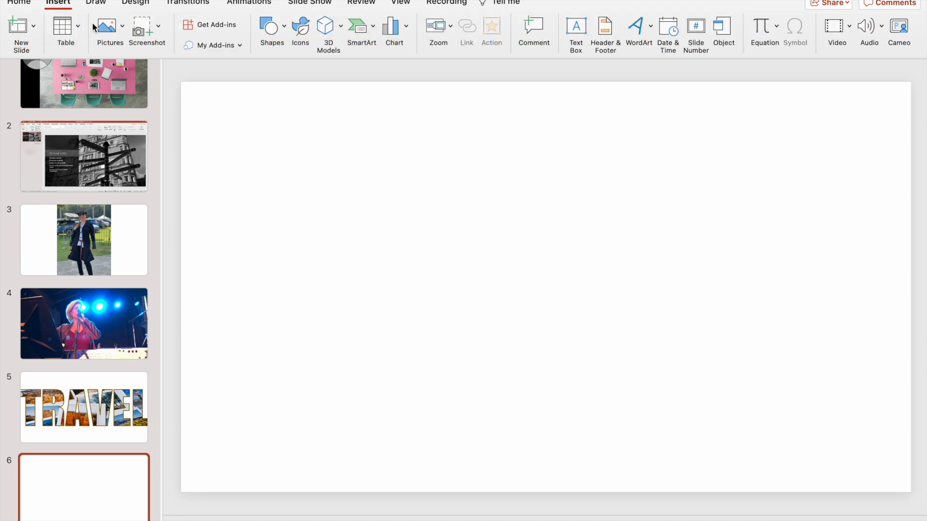
left_click(112, 29)
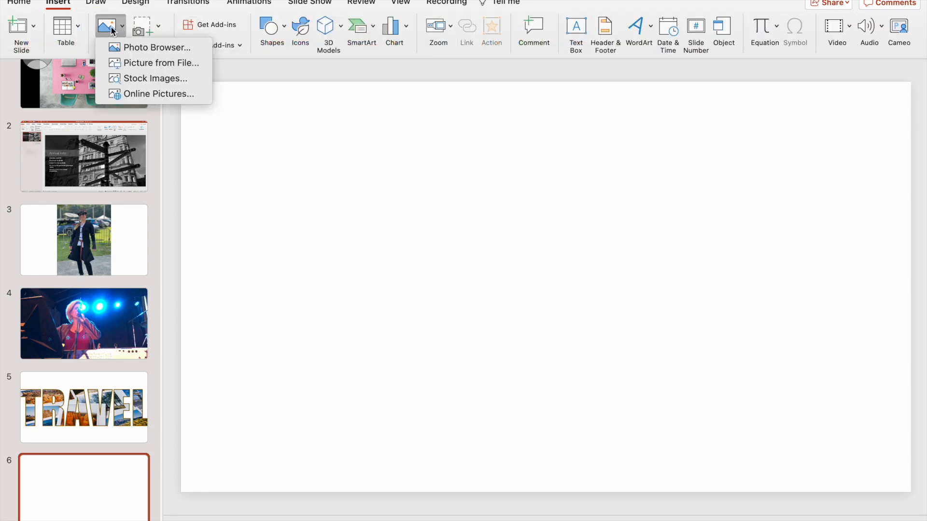
left_click(131, 79)
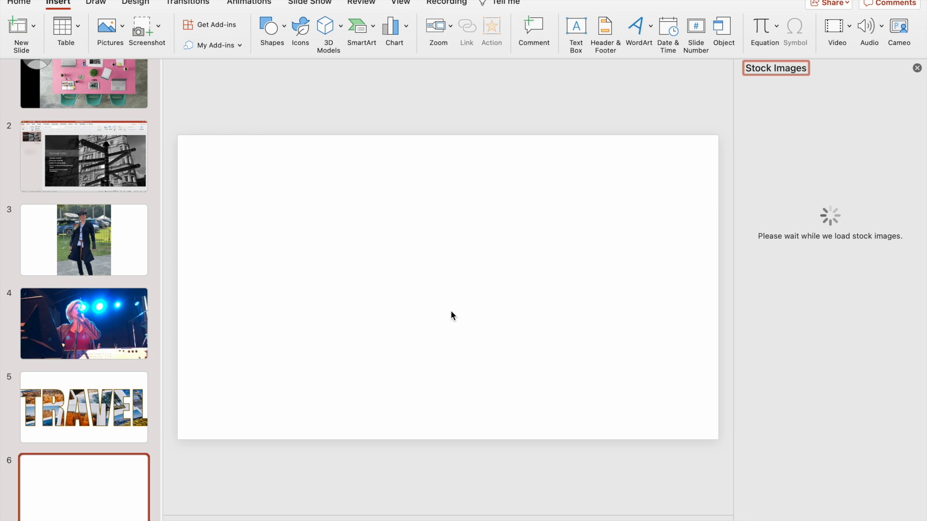
scroll(857, 314, "down", 2)
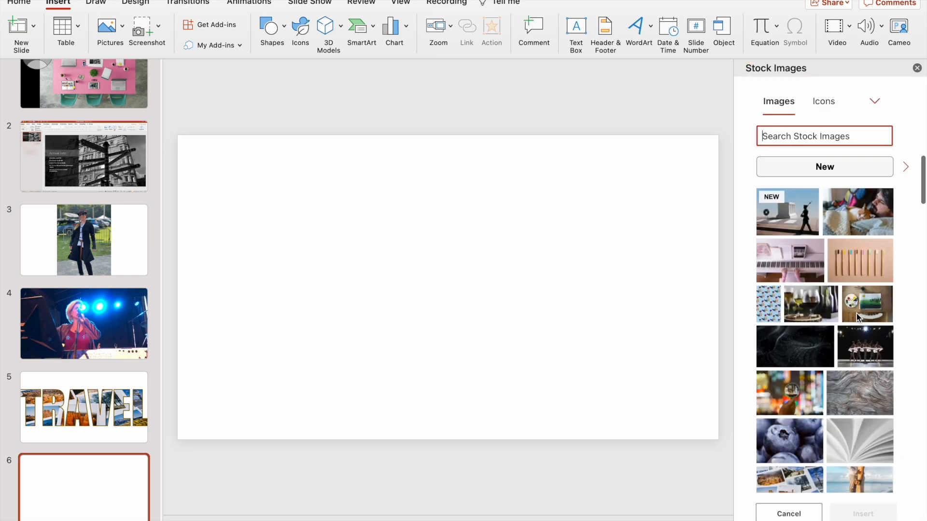
scroll(858, 319, "down", 3)
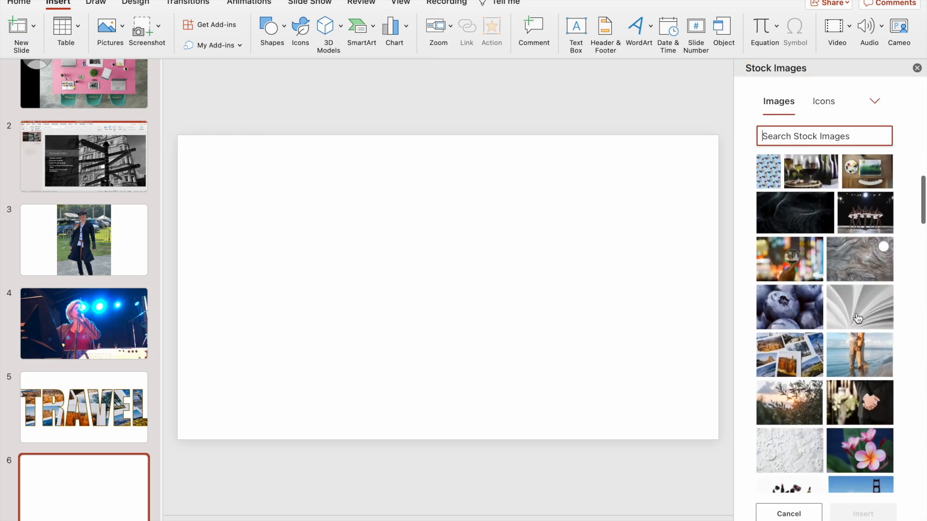
left_click(822, 138)
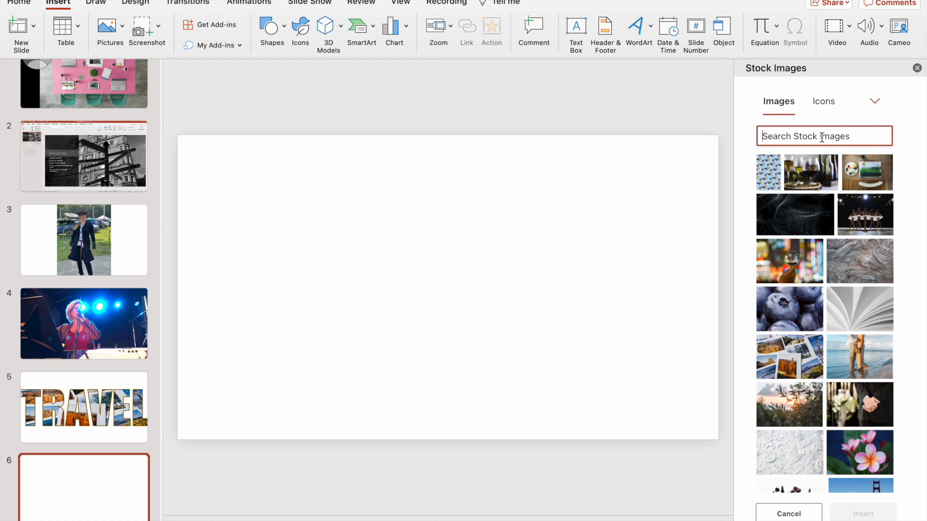
type("desk")
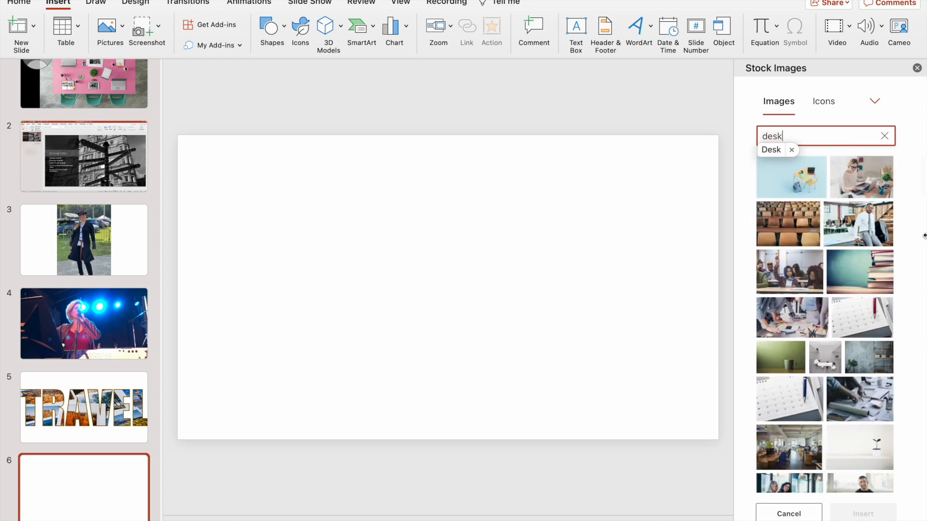
Step: Insert the overhead stock image of the pink table with teal chairs onto slide 6
scroll(822, 278, "down", 3)
scroll(824, 280, "down", 10)
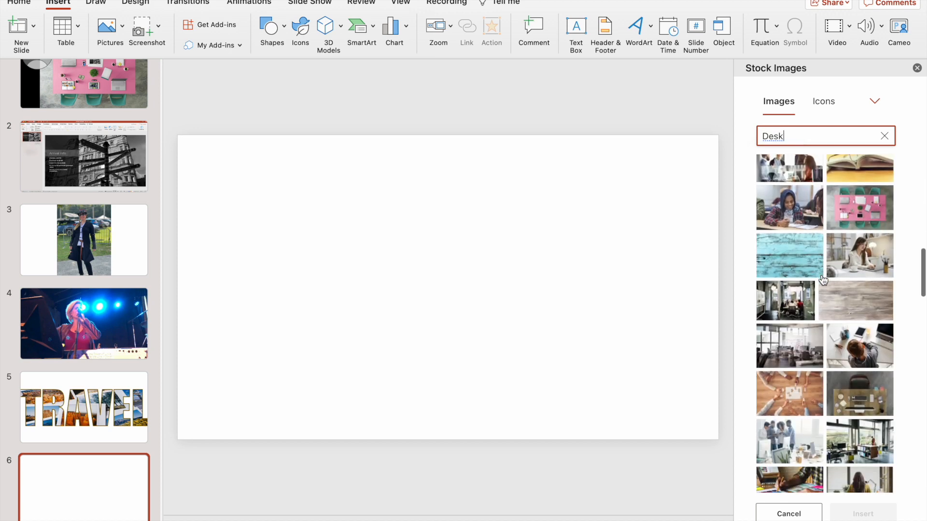
left_click(862, 212)
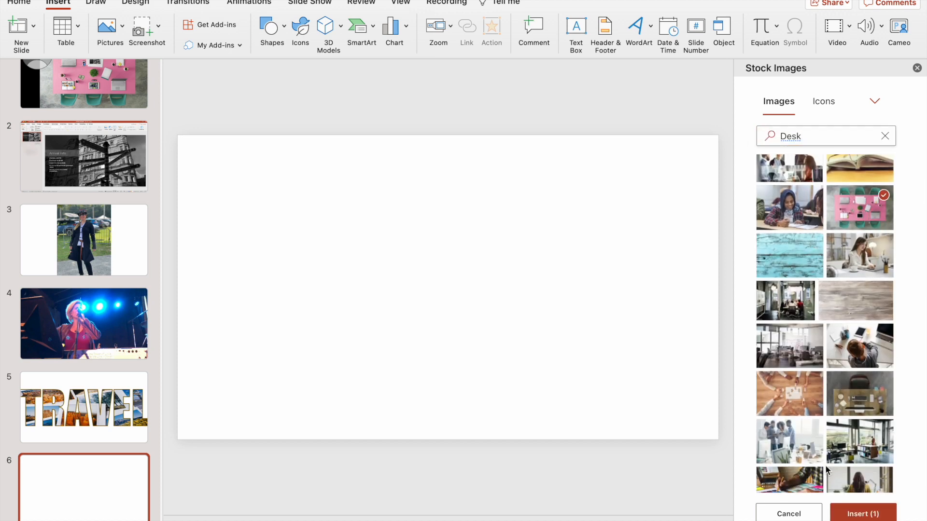
left_click(863, 513)
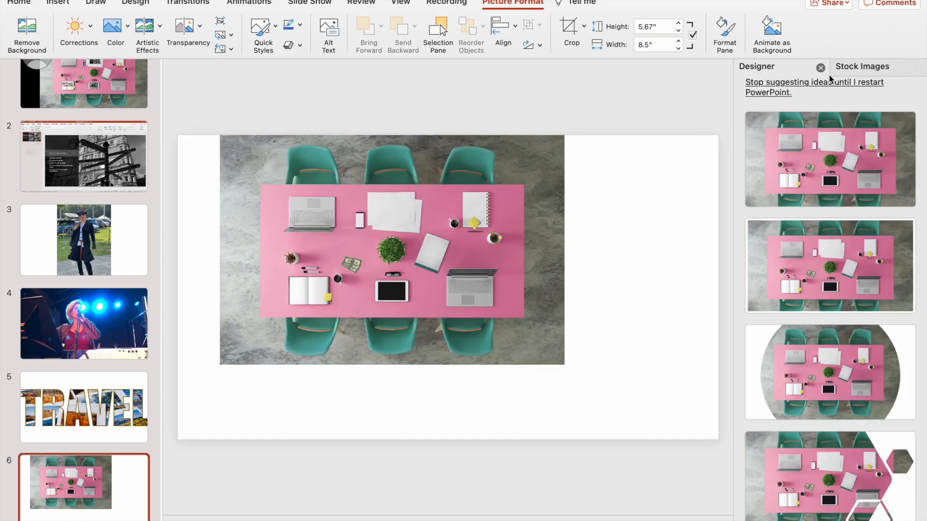
Step: Close the Designer and Stock Images panes and move the pink table picture slightly down on the slide
left_click(821, 68)
left_click(916, 70)
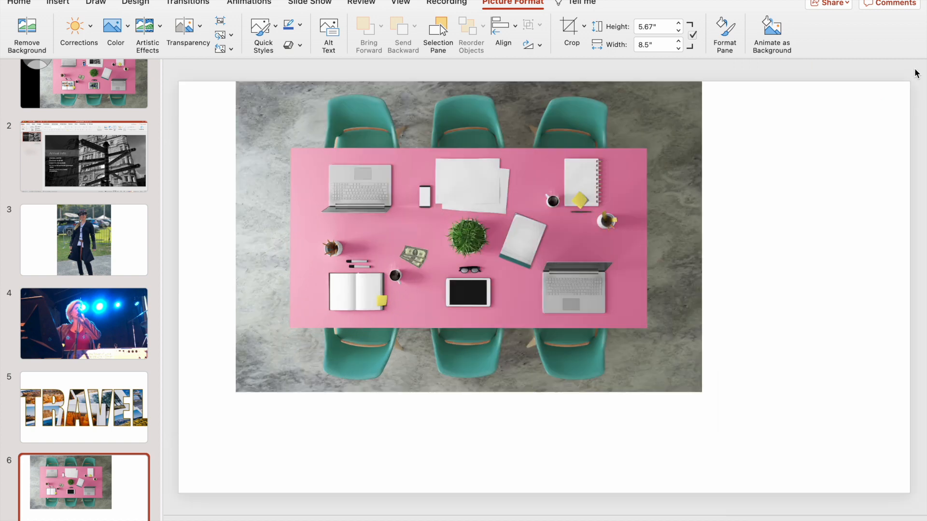
left_click_drag(494, 178, 493, 188)
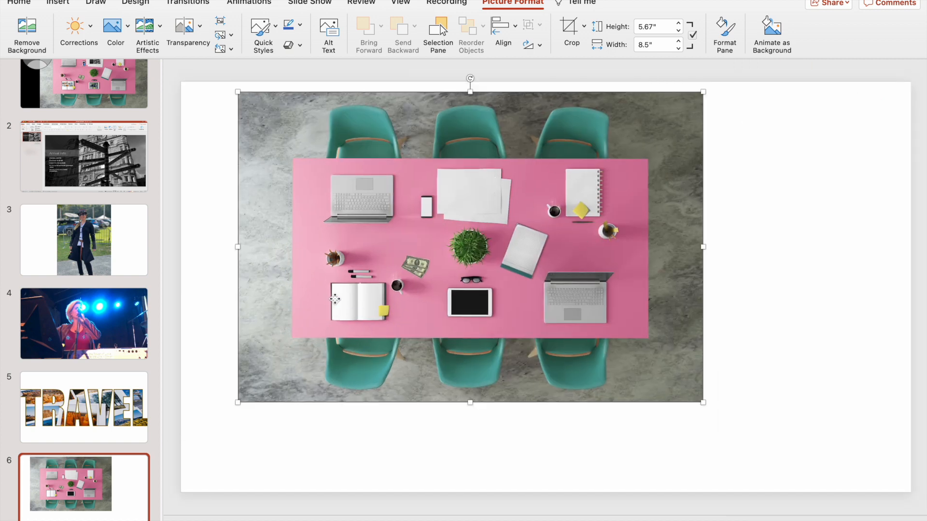